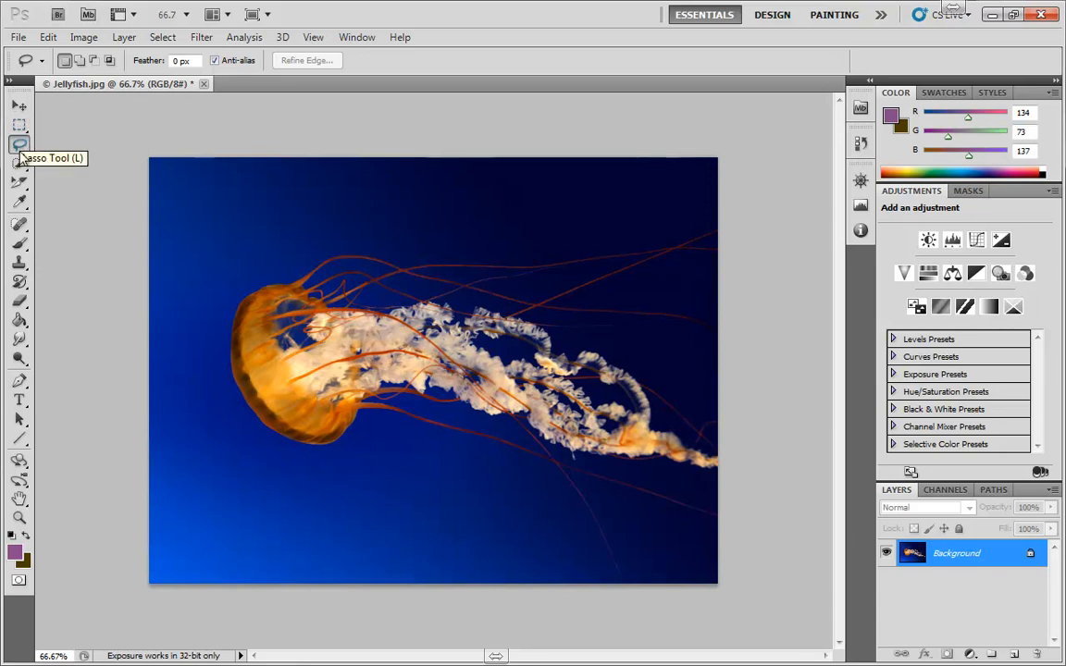
# Draw a freehand lasso selection loosely around the jellyfish's tentacles, then clear it
pyautogui.moveTo(484, 222)
pyautogui.mouseDown()
pyautogui.moveTo(396, 223)
pyautogui.moveTo(271, 288)
pyautogui.mouseUp()
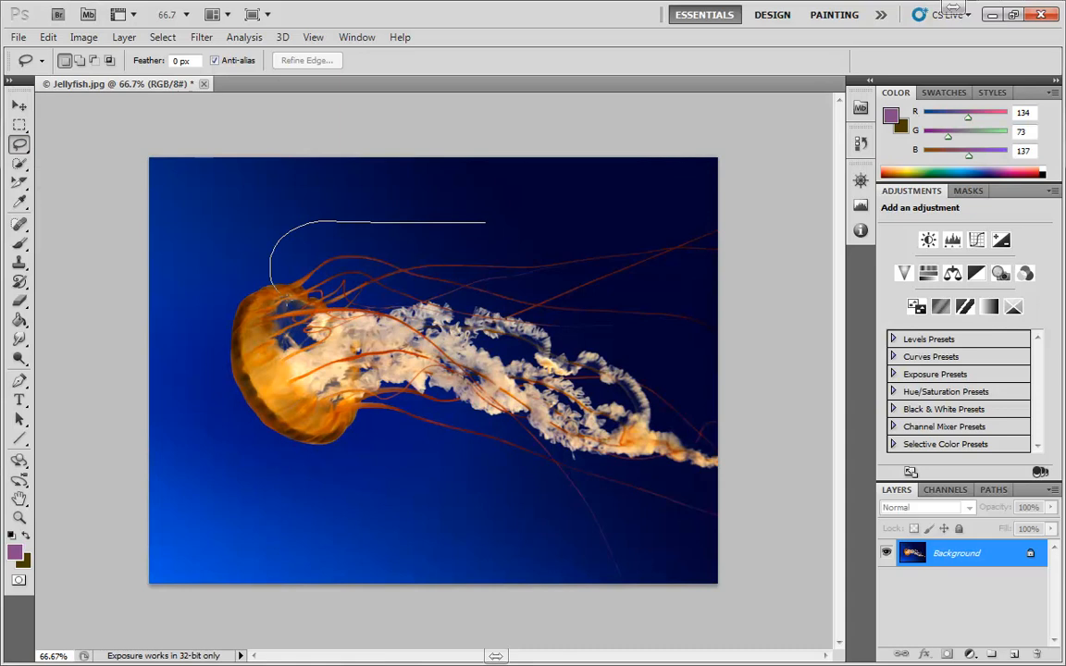
pyautogui.moveTo(385, 476)
pyautogui.mouseDown()
pyautogui.moveTo(505, 493)
pyautogui.moveTo(587, 329)
pyautogui.moveTo(589, 261)
pyautogui.mouseUp()
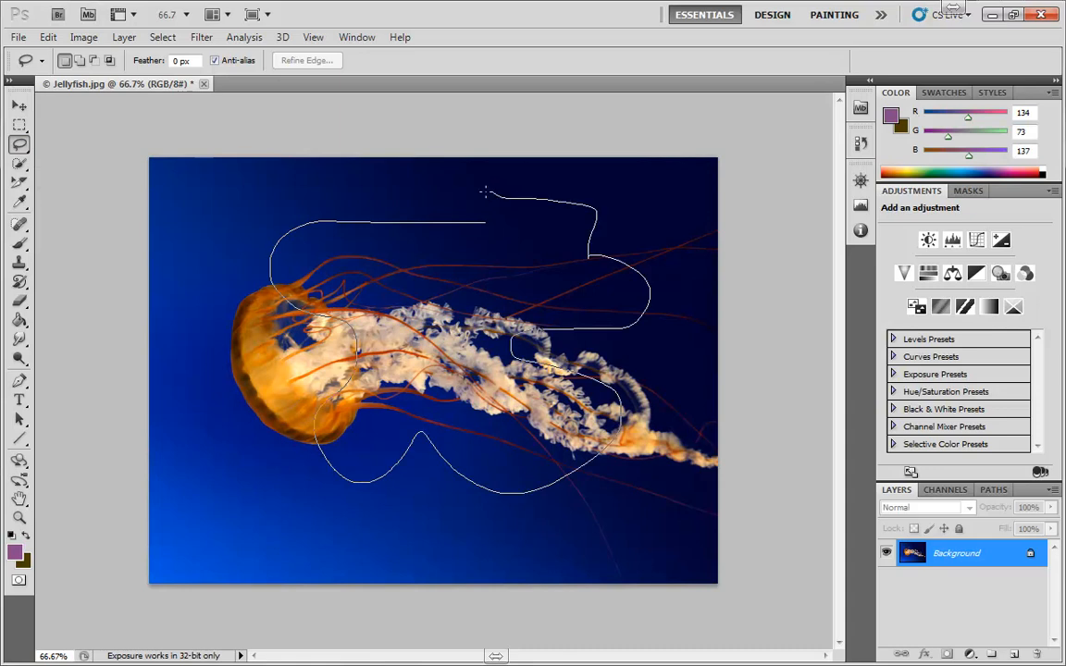
pyautogui.moveTo(485, 192); pyautogui.dragTo(488, 194)
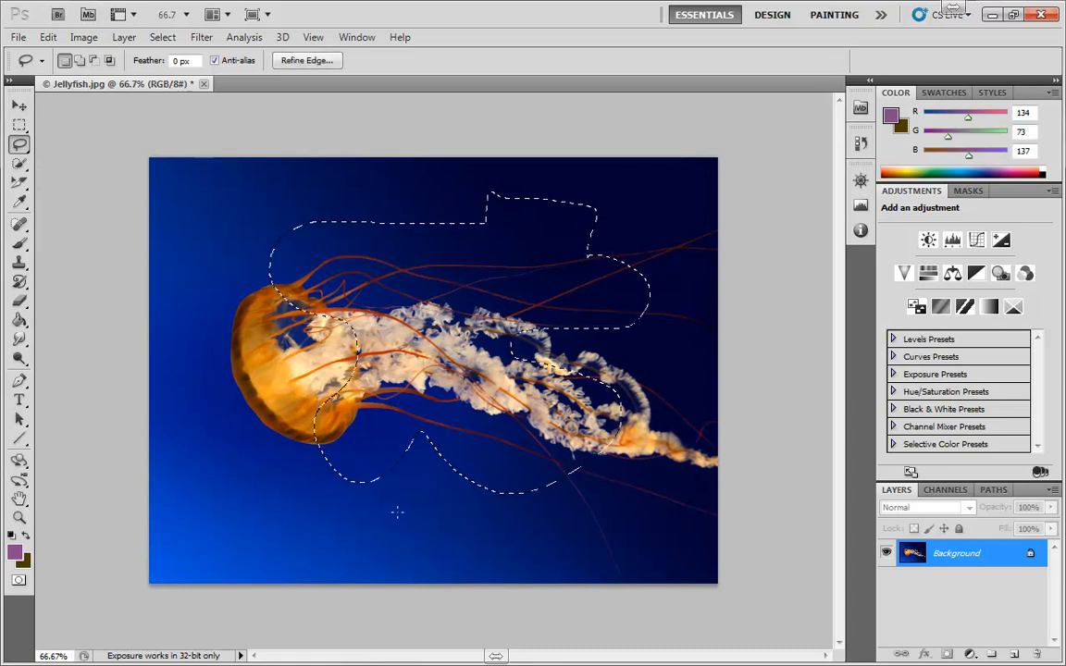
pyautogui.click(399, 515)
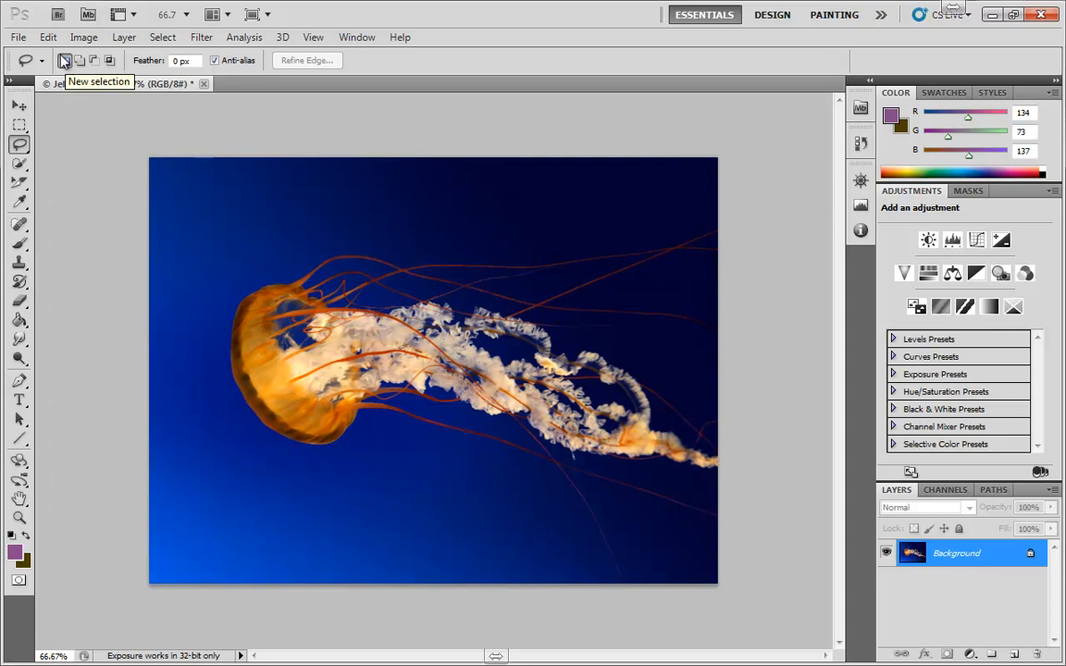
# Lasso a rounded loop around the jellyfish's tentacles and lower bell
pyautogui.moveTo(519, 213)
pyautogui.mouseDown()
pyautogui.moveTo(404, 212)
pyautogui.moveTo(313, 314)
pyautogui.moveTo(648, 239)
pyautogui.moveTo(527, 218)
pyautogui.mouseUp()
pyautogui.moveTo(407, 425)
pyautogui.mouseDown()
pyautogui.moveTo(421, 426)
pyautogui.moveTo(409, 425)
pyautogui.mouseUp()
pyautogui.moveTo(475, 281)
pyautogui.mouseDown()
pyautogui.moveTo(404, 302)
pyautogui.moveTo(530, 509)
pyautogui.mouseUp()
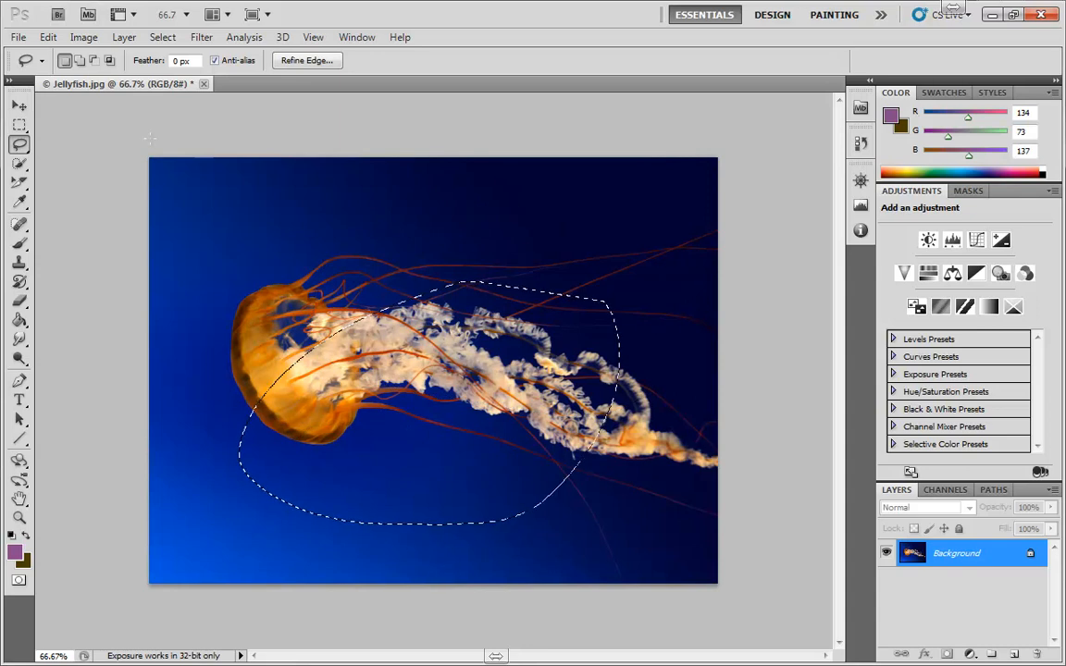
# Switch to add mode and add a lasso area around the jellyfish's bell to the selection
pyautogui.click(80, 60)
pyautogui.moveTo(226, 264)
pyautogui.mouseDown()
pyautogui.moveTo(238, 398)
pyautogui.moveTo(268, 213)
pyautogui.moveTo(407, 278)
pyautogui.mouseUp()
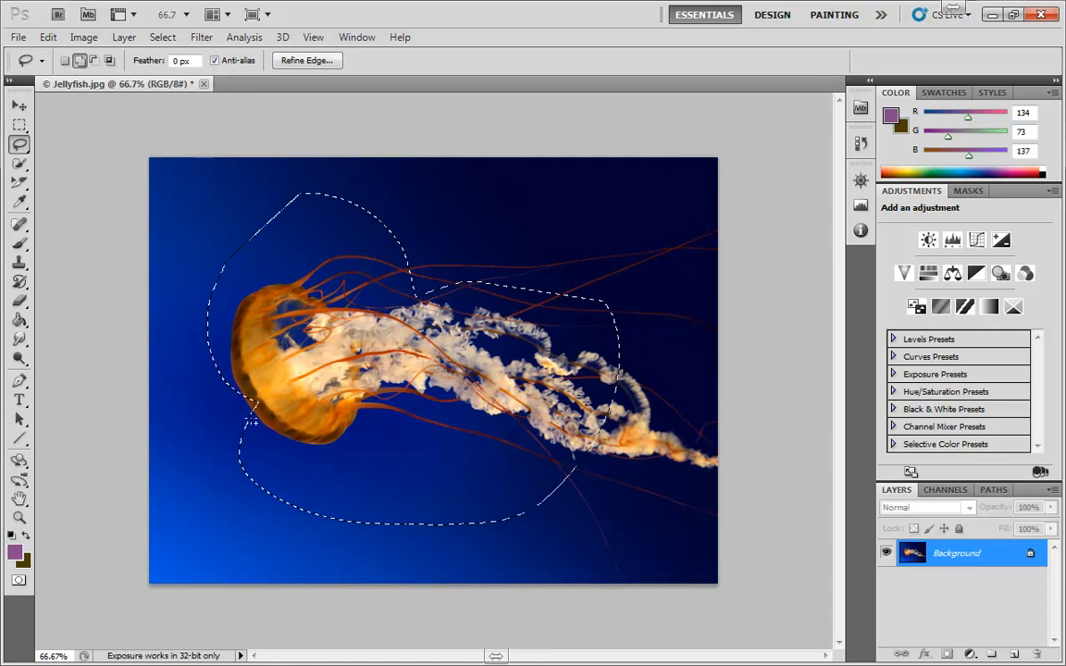
# Switch to subtract mode and remove a lasso area over the bell and upper tentacles from the selection
pyautogui.click(94, 60)
pyautogui.moveTo(445, 228)
pyautogui.mouseDown()
pyautogui.moveTo(346, 305)
pyautogui.moveTo(312, 383)
pyautogui.moveTo(480, 434)
pyautogui.moveTo(522, 402)
pyautogui.moveTo(530, 234)
pyautogui.moveTo(512, 235)
pyautogui.moveTo(462, 323)
pyautogui.moveTo(434, 431)
pyautogui.moveTo(427, 542)
pyautogui.moveTo(563, 556)
pyautogui.moveTo(691, 439)
pyautogui.moveTo(696, 346)
pyautogui.moveTo(622, 236)
pyautogui.mouseUp()
# Switch the lasso to intersect mode and set its feather to 30 px
pyautogui.click(109, 60)
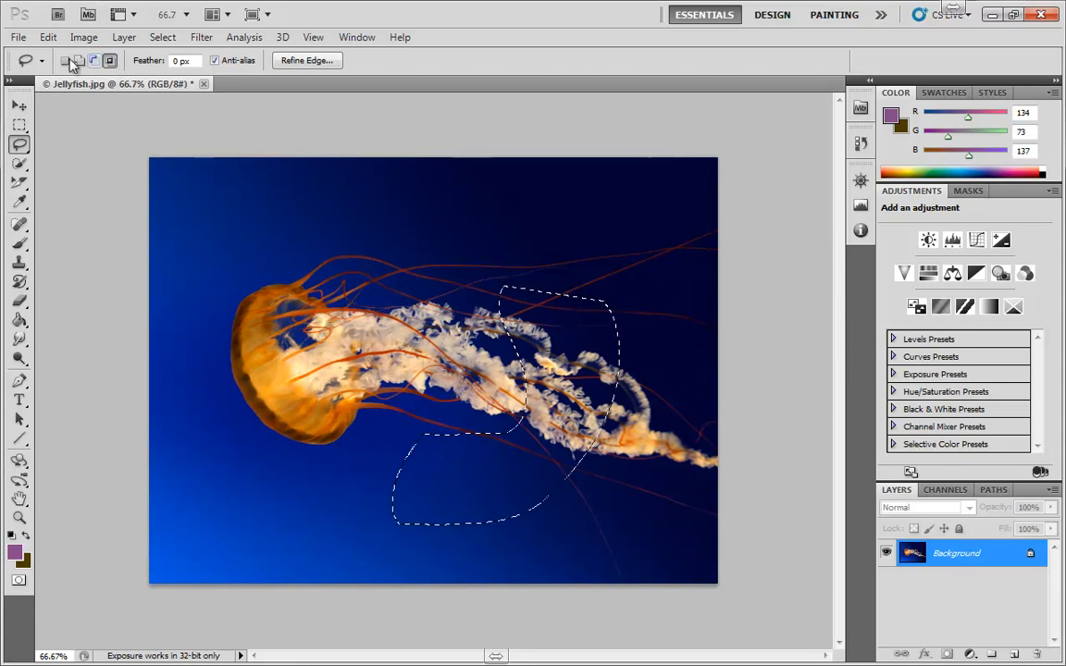
pyautogui.click(182, 61)
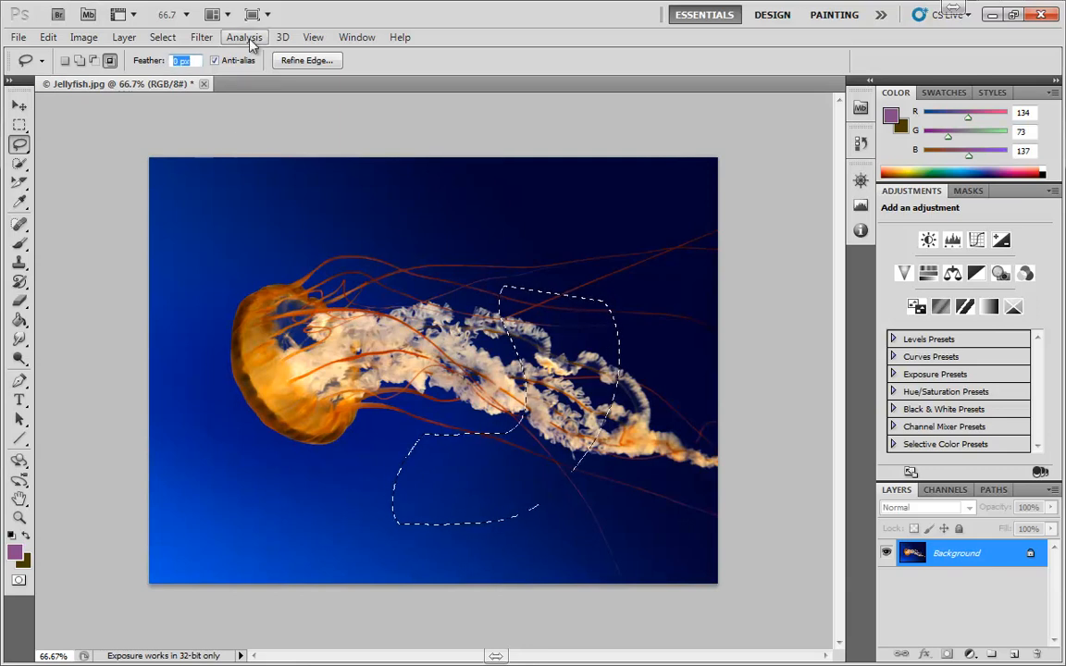
pyautogui.write('30')
pyautogui.press('Return')
# Return to new-selection mode and lasso a small feathered area over the tentacles behind the bell
pyautogui.click(65, 60)
pyautogui.moveTo(303, 354)
pyautogui.mouseDown()
pyautogui.moveTo(370, 345)
pyautogui.moveTo(381, 270)
pyautogui.moveTo(335, 261)
pyautogui.moveTo(301, 347)
pyautogui.mouseUp()
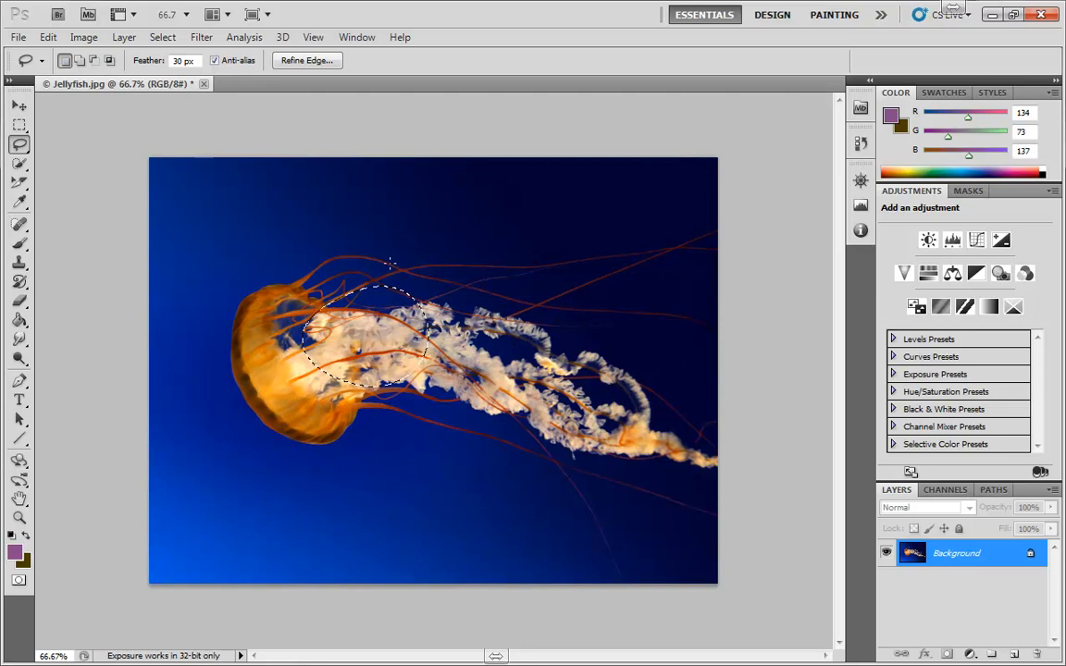
# Set the foreground color to pure red, ff0000, in the Color Picker
pyautogui.click(14, 552)
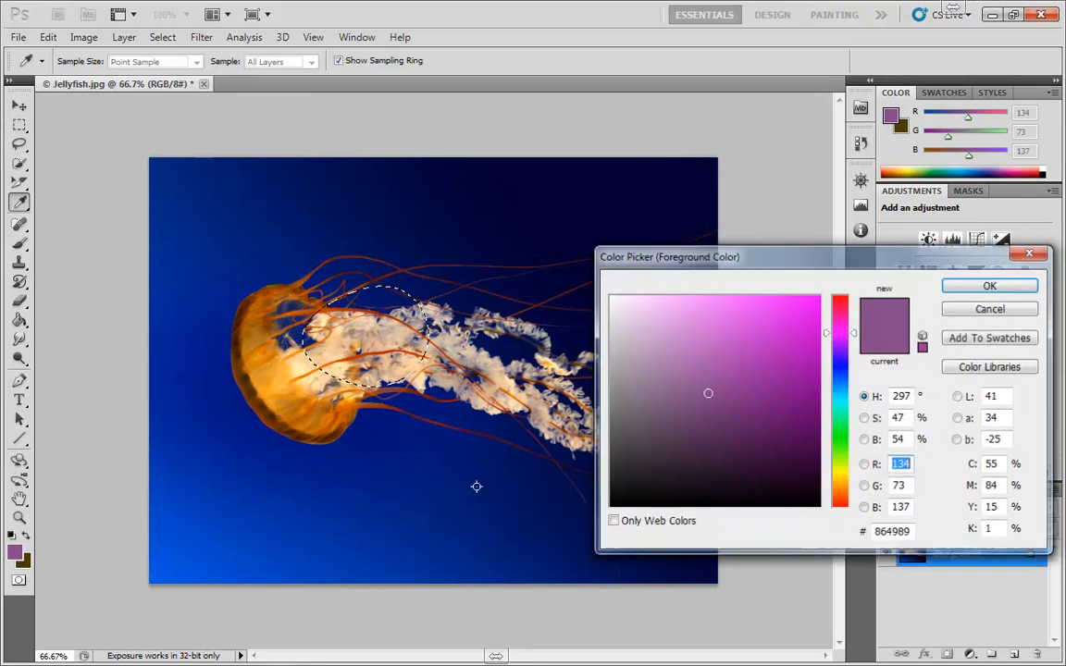
pyautogui.click(840, 308)
pyautogui.click(818, 296)
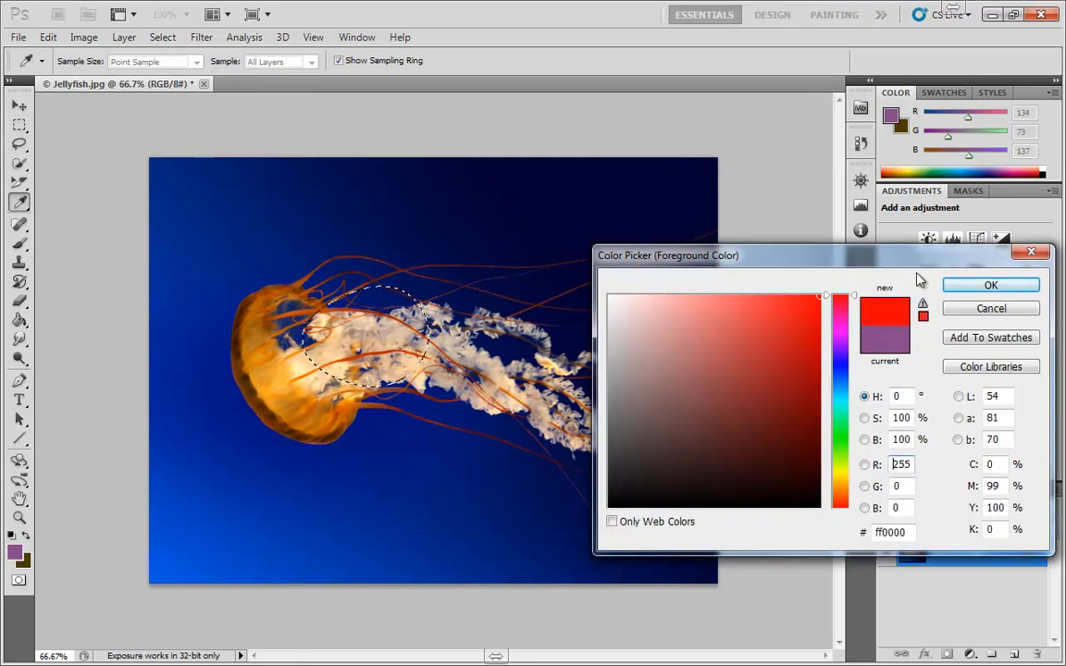
pyautogui.click(990, 285)
# Paint red across the feathered selection with the Brush tool and deselect
pyautogui.press('b')
pyautogui.moveTo(469, 313)
pyautogui.mouseDown()
pyautogui.moveTo(384, 368)
pyautogui.moveTo(328, 394)
pyautogui.moveTo(345, 361)
pyautogui.moveTo(285, 399)
pyautogui.moveTo(439, 254)
pyautogui.moveTo(298, 302)
pyautogui.mouseUp()
pyautogui.hotkey('ctrl', 'd')
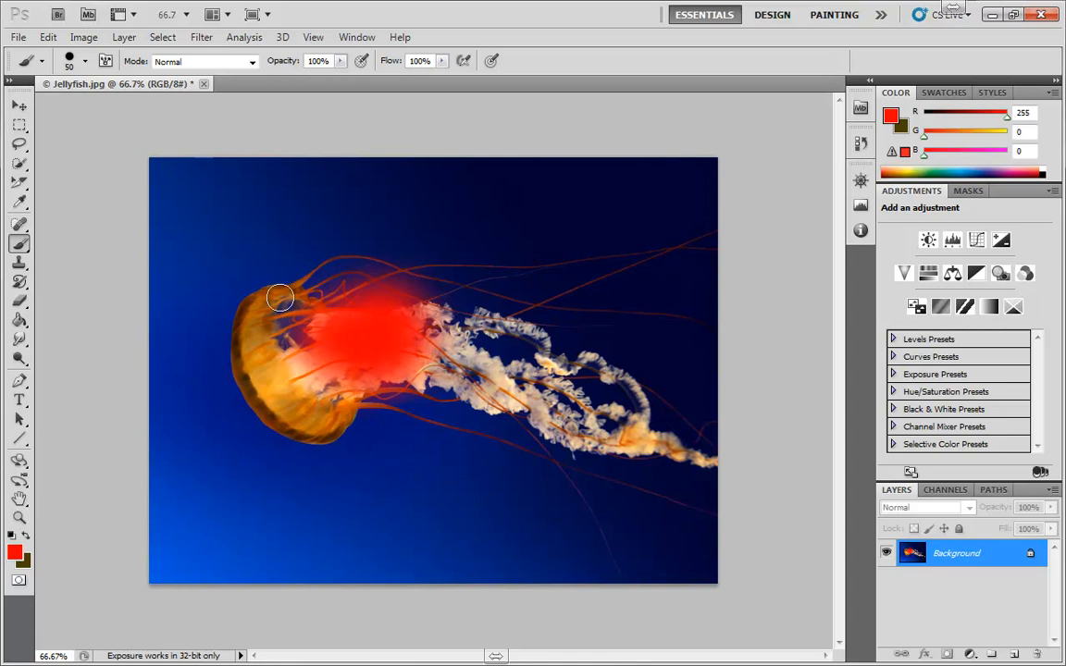
# Undo the deselection and the red painting, then clear the selection
pyautogui.hotkey('ctrl', 'alt', 'z')
pyautogui.hotkey('ctrl', 'alt', 'z')
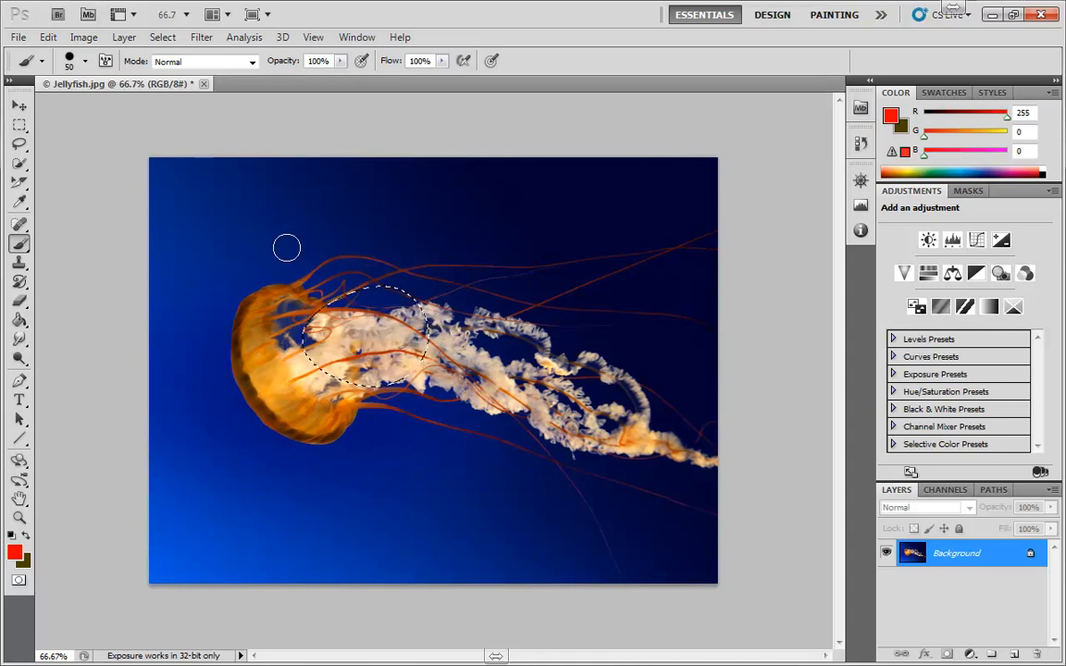
pyautogui.hotkey('ctrl', 'd')
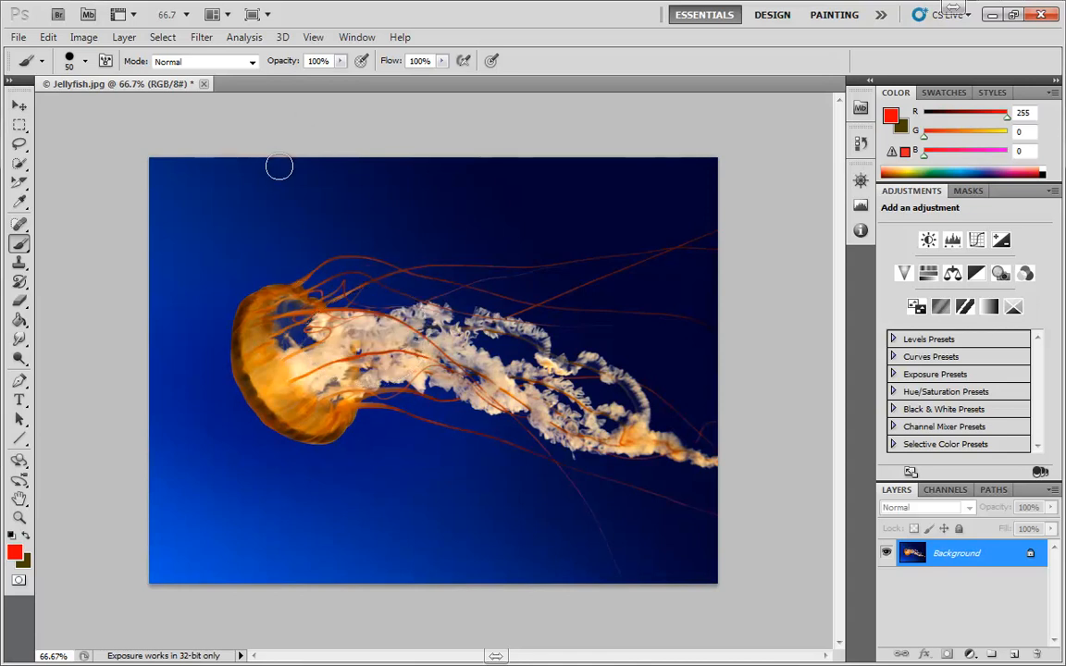
# With the Lasso tool, set the feather to 0 px and lasso a rounded patch of water above the bell
pyautogui.press('l')
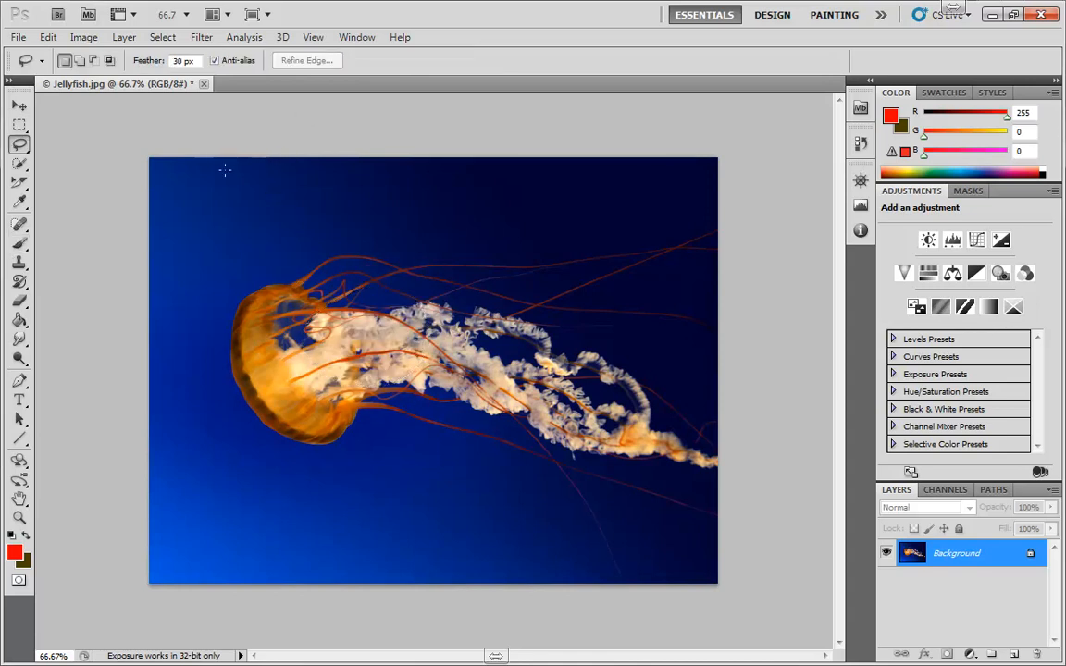
pyautogui.click(196, 61)
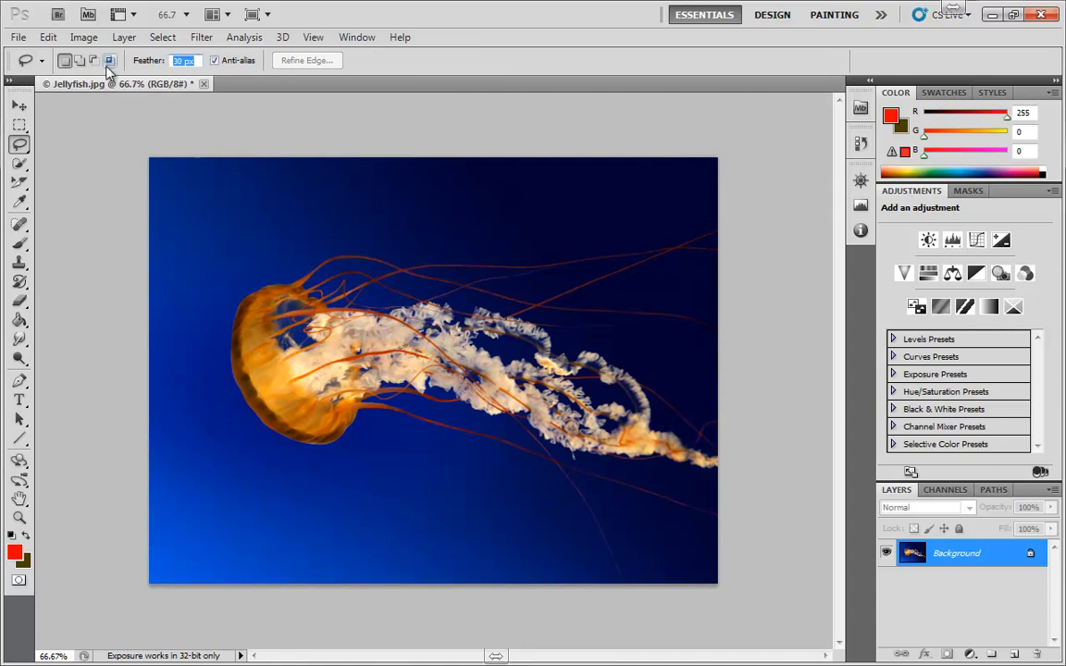
pyautogui.write('0')
pyautogui.moveTo(251, 197)
pyautogui.mouseDown()
pyautogui.moveTo(228, 219)
pyautogui.moveTo(266, 186)
pyautogui.mouseUp()
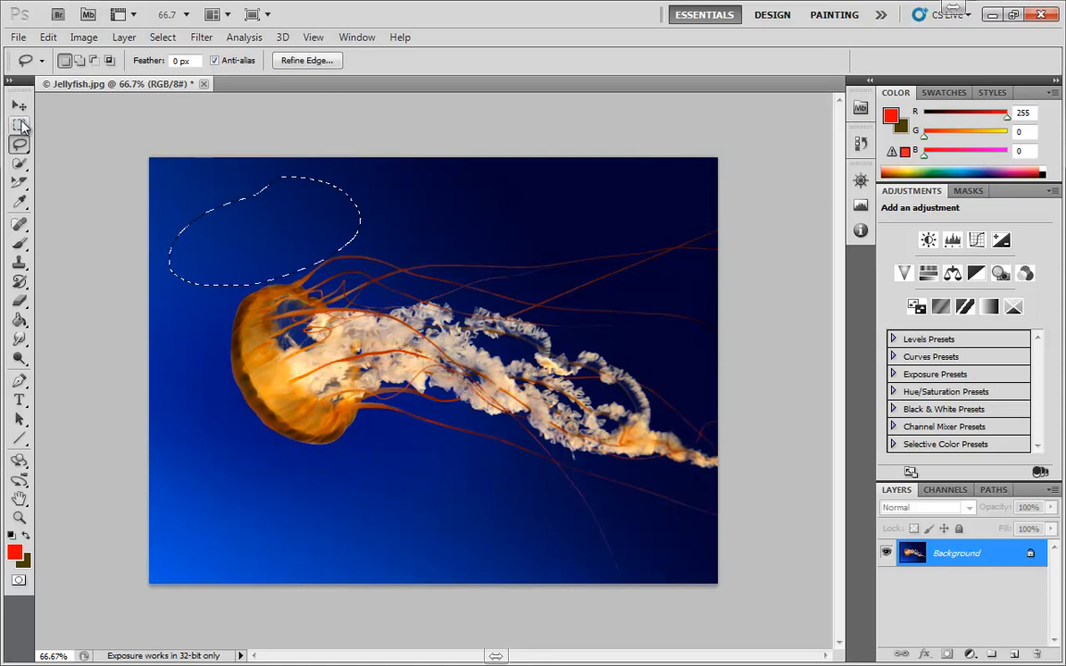
# Drag the selected patch onto the jellyfish with the Move tool, then undo the move
pyautogui.click(19, 105)
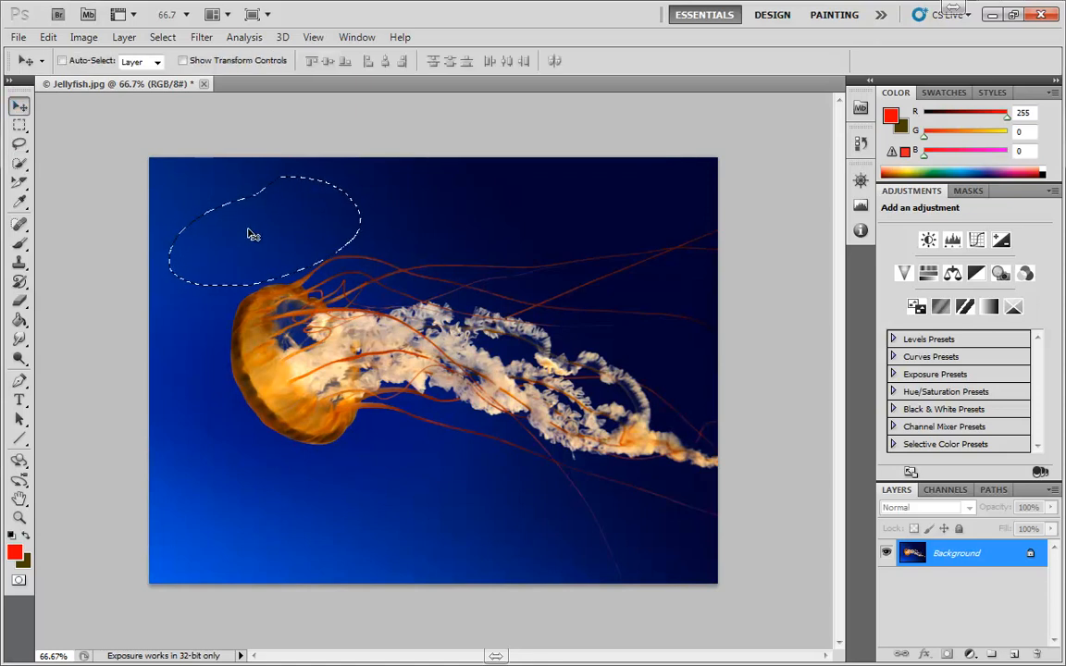
pyautogui.moveTo(267, 248); pyautogui.dragTo(442, 381)
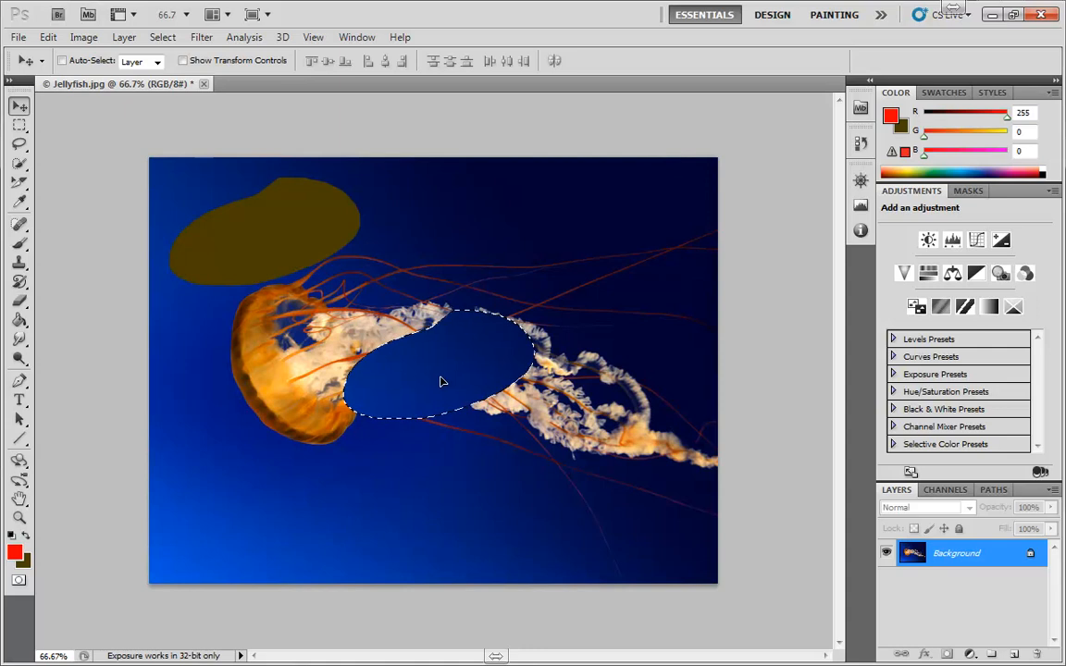
pyautogui.hotkey('ctrl', 'alt', 'z')
pyautogui.hotkey('ctrl', 'alt', 'z')
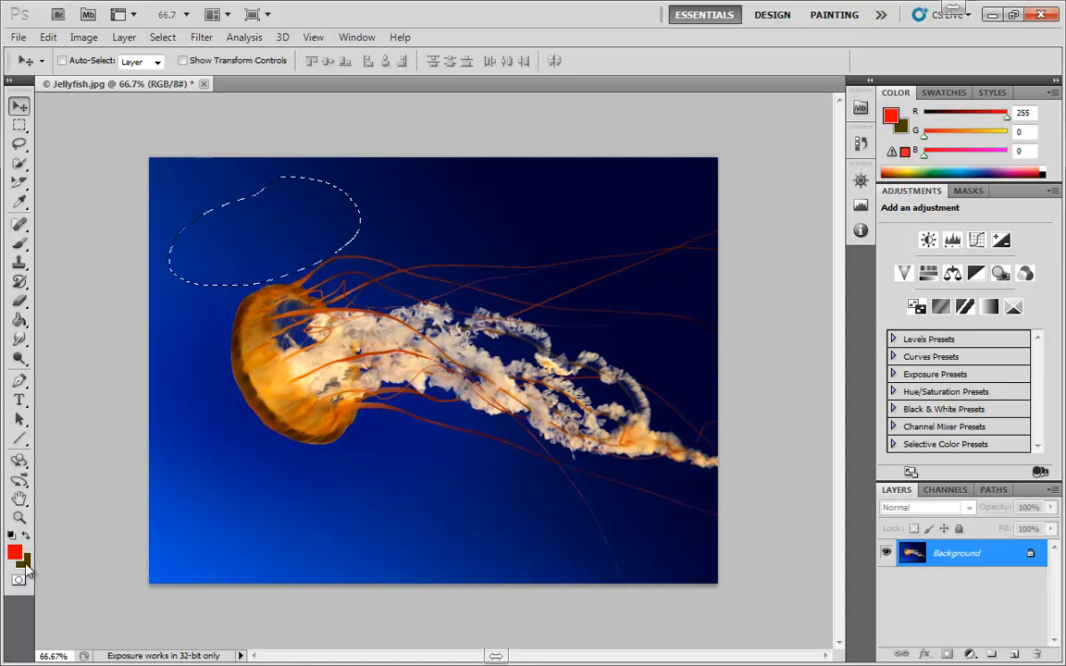
# Set the background color to white, ffffff, in the Color Picker
pyautogui.click(24, 561)
pyautogui.moveTo(763, 362); pyautogui.dragTo(610, 297)
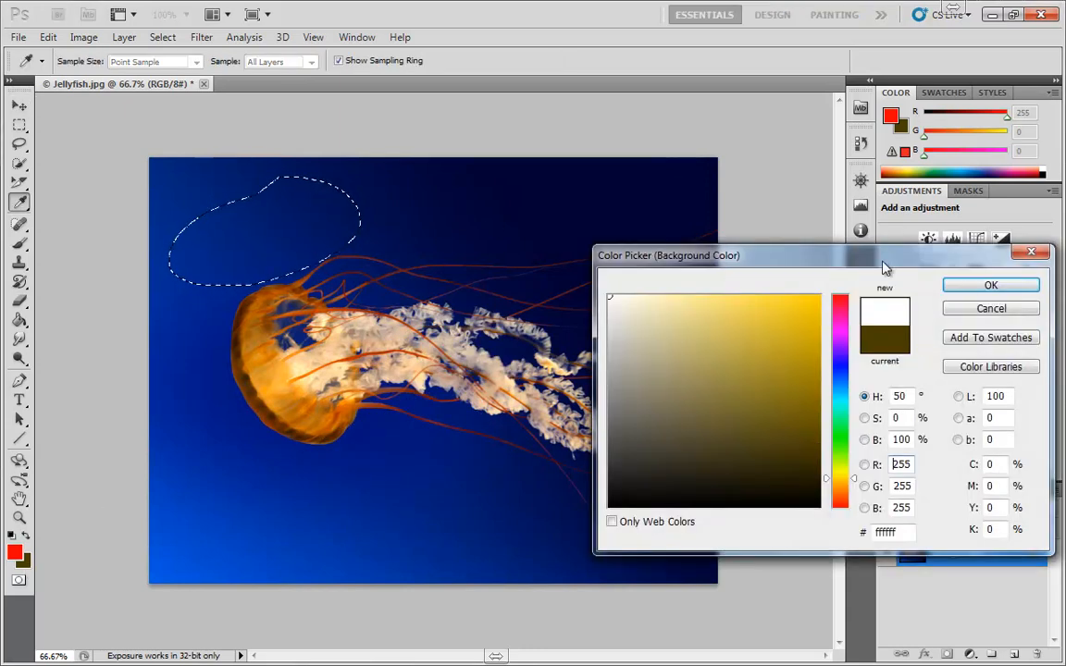
pyautogui.click(965, 289)
# Move the selected patch down below the jellyfish's bell with the Move tool
pyautogui.press('v')
pyautogui.moveTo(319, 230); pyautogui.dragTo(308, 463)
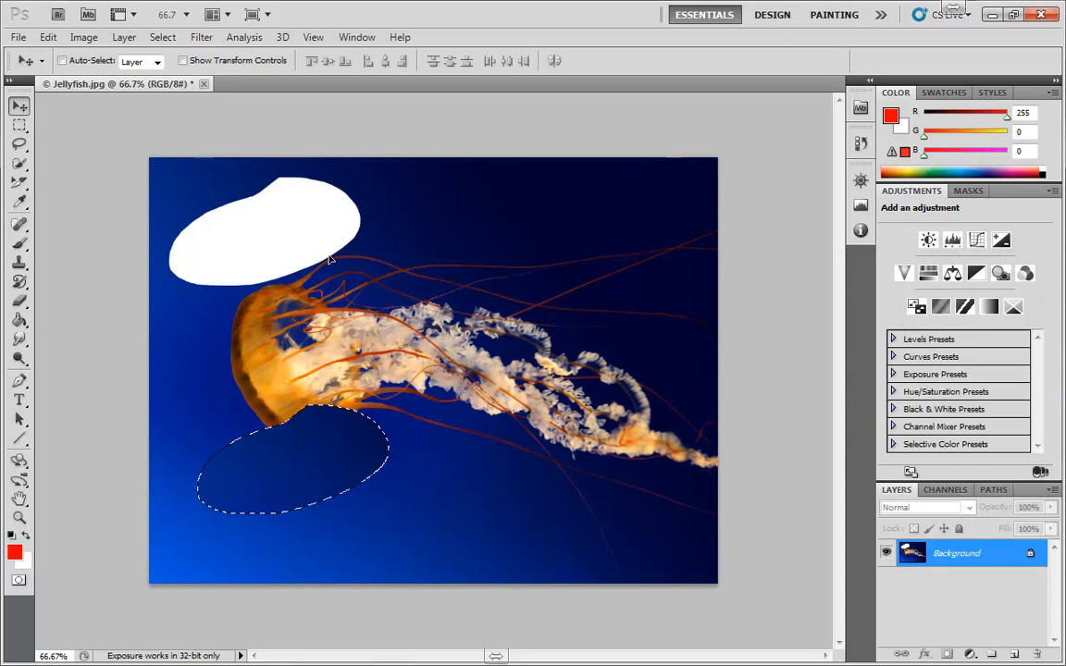
# Turn off anti-aliasing for the Lasso and lasso a rounded patch of water above the tentacles
pyautogui.click(19, 144)
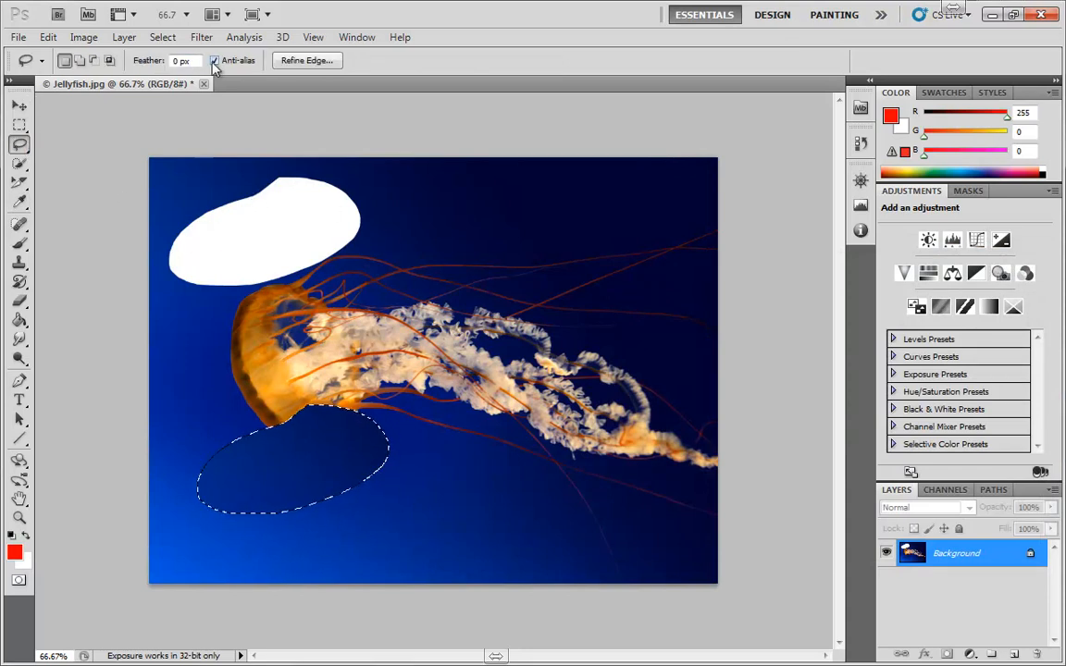
pyautogui.click(214, 61)
pyautogui.moveTo(445, 179)
pyautogui.mouseDown()
pyautogui.moveTo(422, 216)
pyautogui.moveTo(427, 276)
pyautogui.moveTo(573, 204)
pyautogui.moveTo(462, 170)
pyautogui.mouseUp()
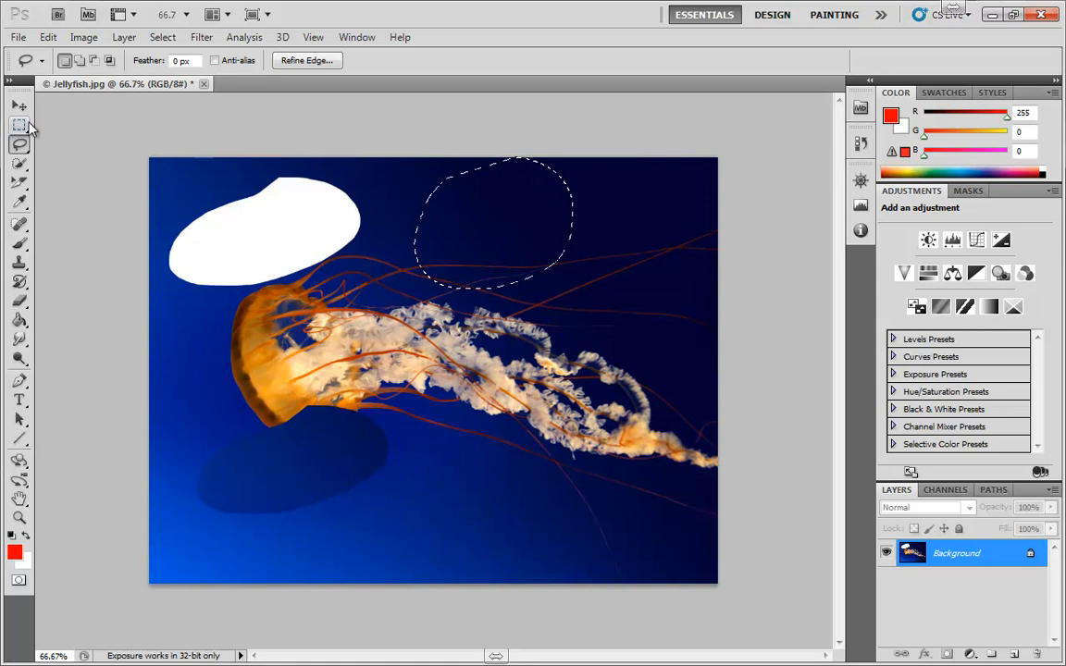
# Move the new non-anti-aliased patch down over the tentacle tips with the Move tool
pyautogui.click(19, 105)
pyautogui.moveTo(505, 225)
pyautogui.mouseDown()
pyautogui.moveTo(547, 341)
pyautogui.moveTo(562, 479)
pyautogui.mouseUp()
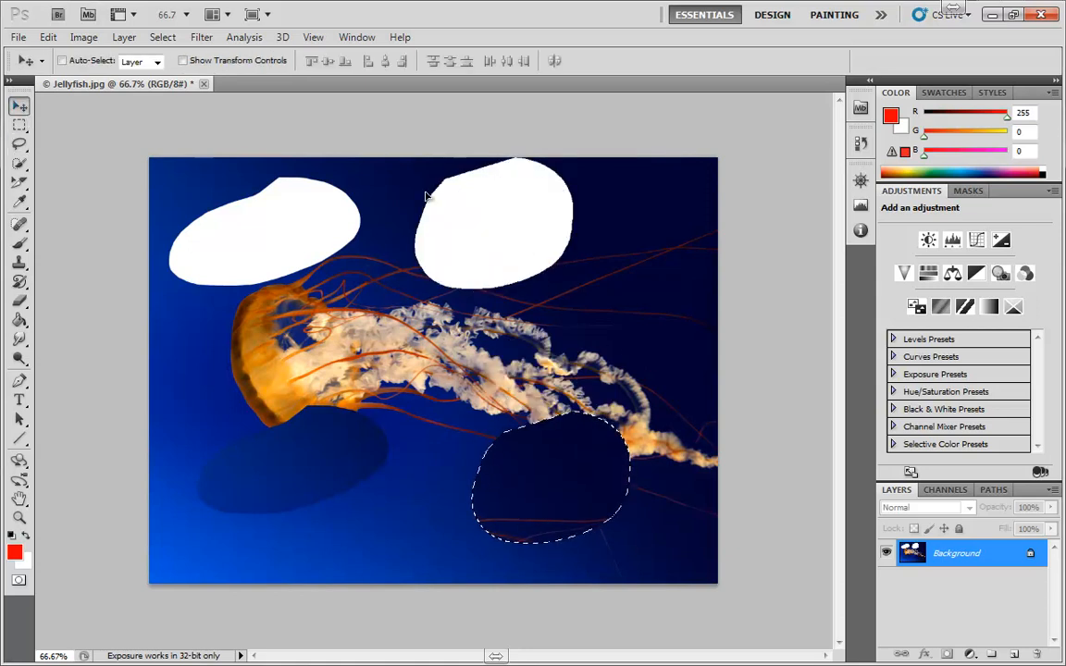
# Compare the edges of both moved patches up close, then undo the last three changes
pyautogui.scroll(3, 402, 169)
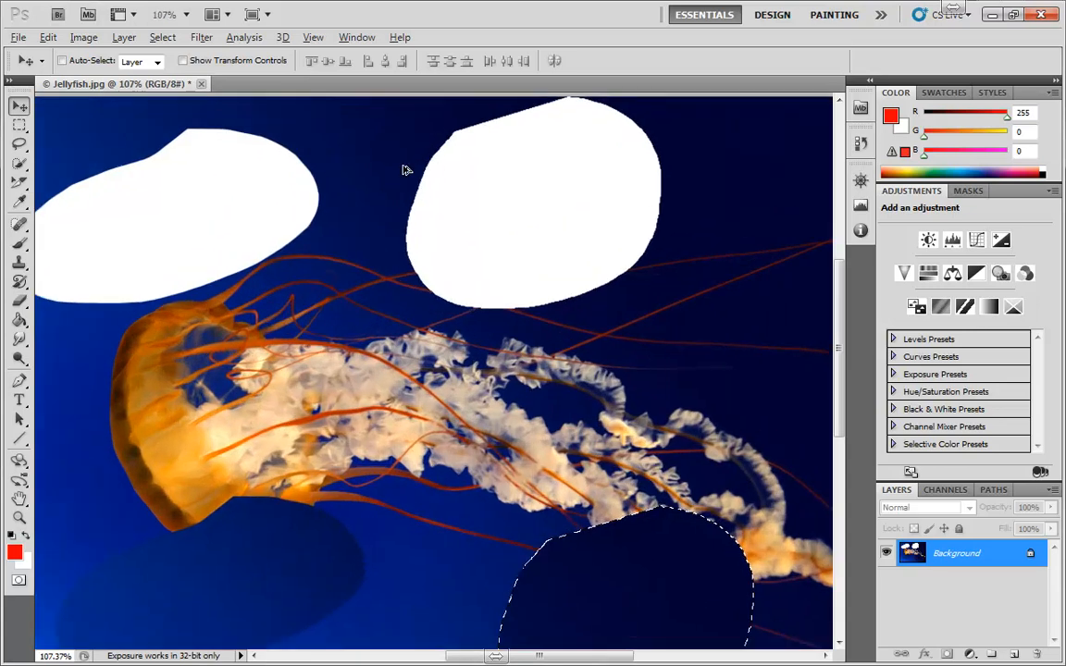
pyautogui.scroll(3, 283, 148)
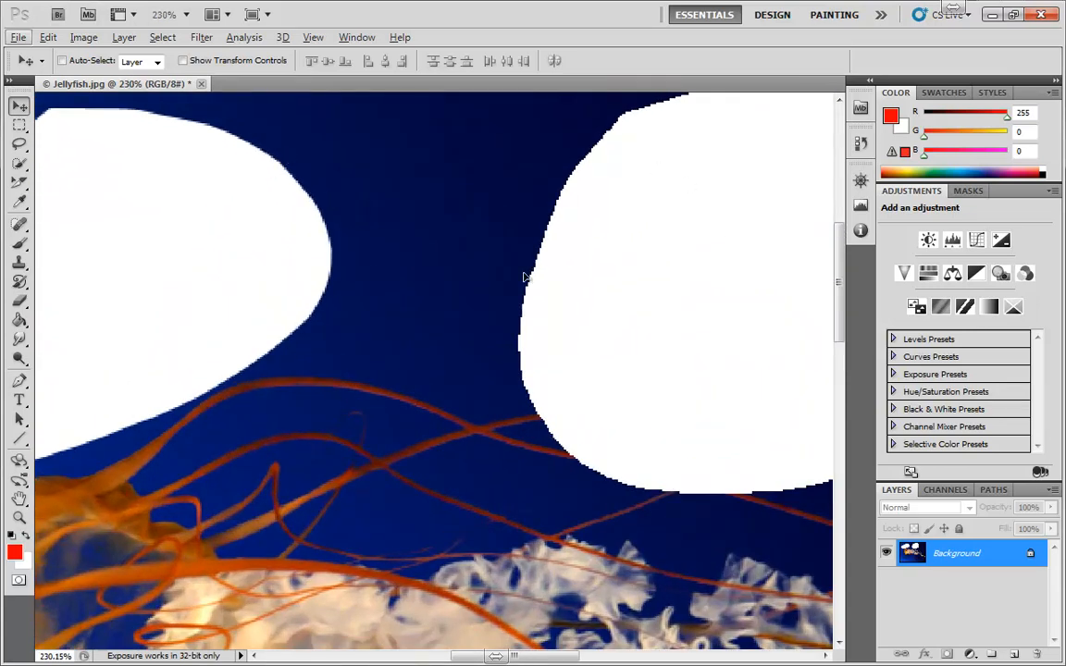
pyautogui.hotkey('ctrl', 'alt', 'z')
pyautogui.hotkey('ctrl', 'alt', 'z')
pyautogui.hotkey('ctrl', 'alt', 'z')
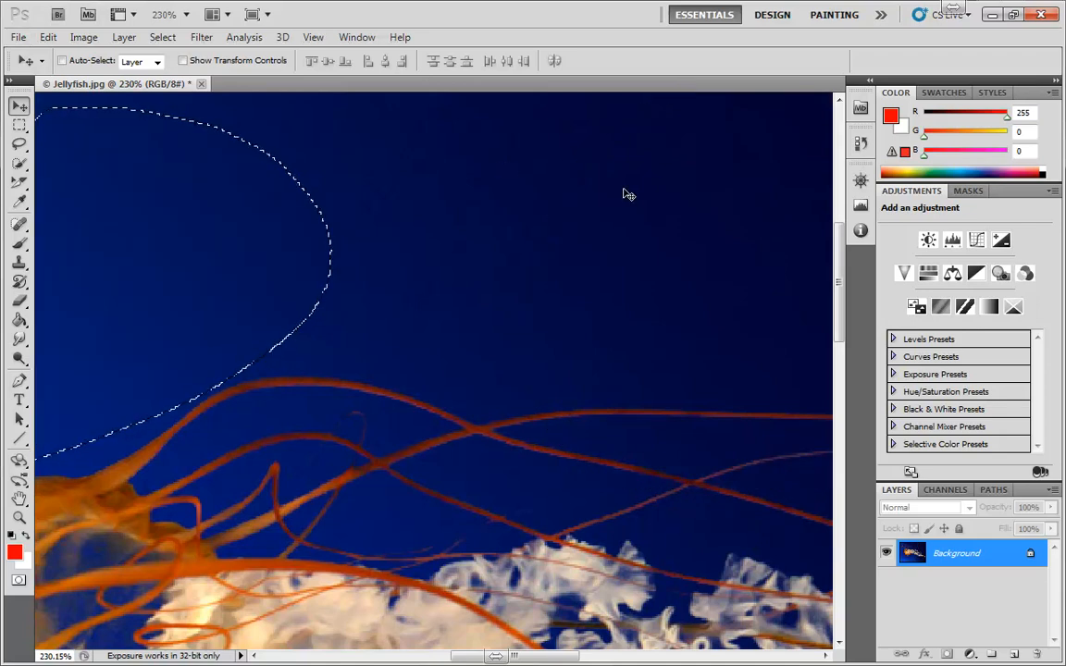
# Clear the selection and lasso around the jellyfish's bell and upper tentacles
pyautogui.scroll(-3, 539, 297)
pyautogui.scroll(-1, 539, 296)
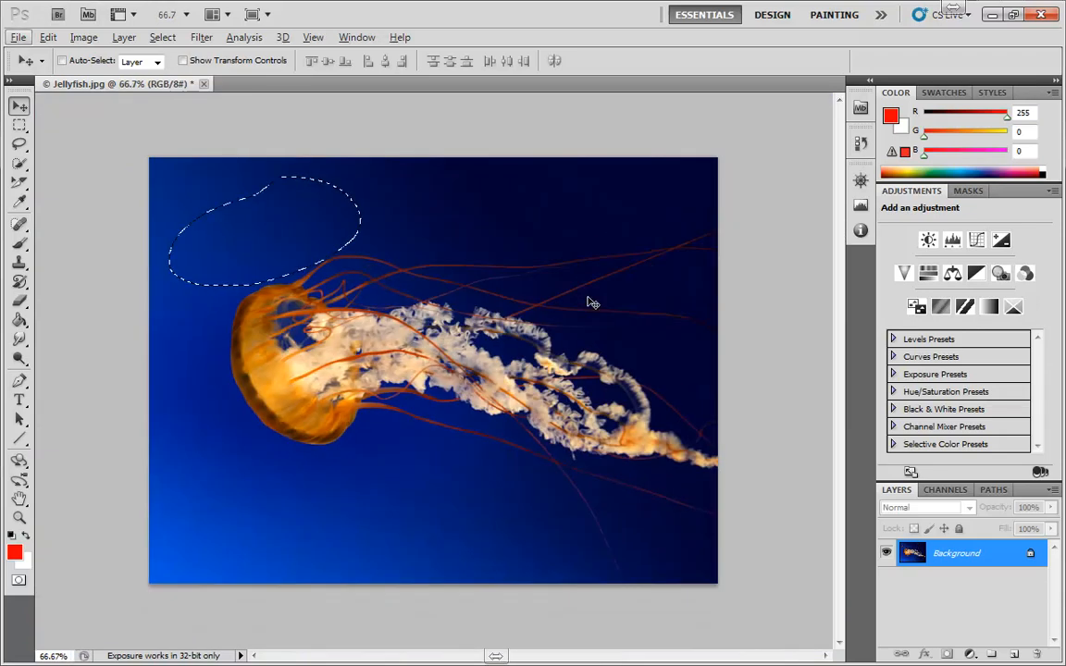
pyautogui.hotkey('ctrl', 'd')
pyautogui.click(19, 144)
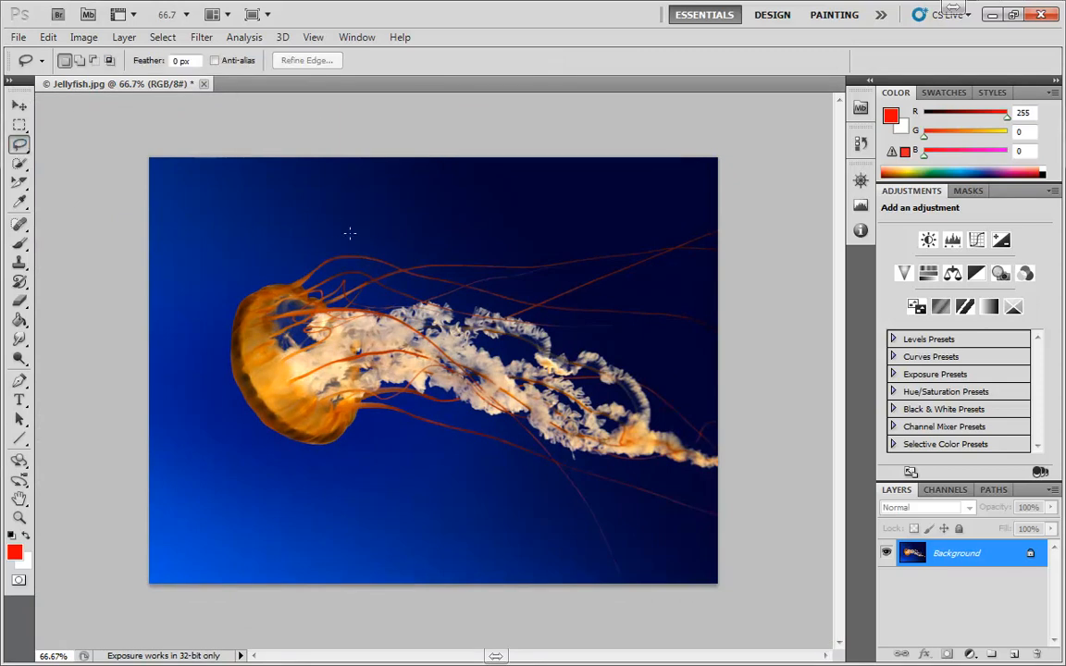
pyautogui.moveTo(349, 232)
pyautogui.mouseDown()
pyautogui.moveTo(462, 483)
pyautogui.moveTo(348, 230)
pyautogui.mouseUp()
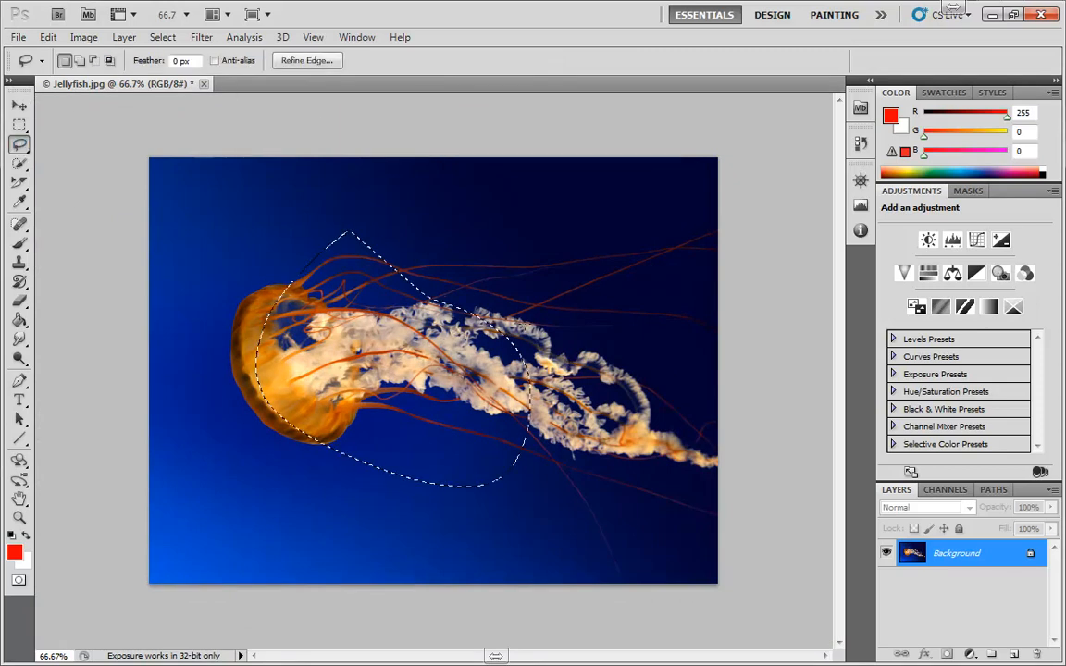
# Open Refine Edge for the selection and try an 11.3 px edge-detection Radius before resetting it to 0
pyautogui.click(308, 61)
pyautogui.moveTo(887, 198); pyautogui.dragTo(702, 164)
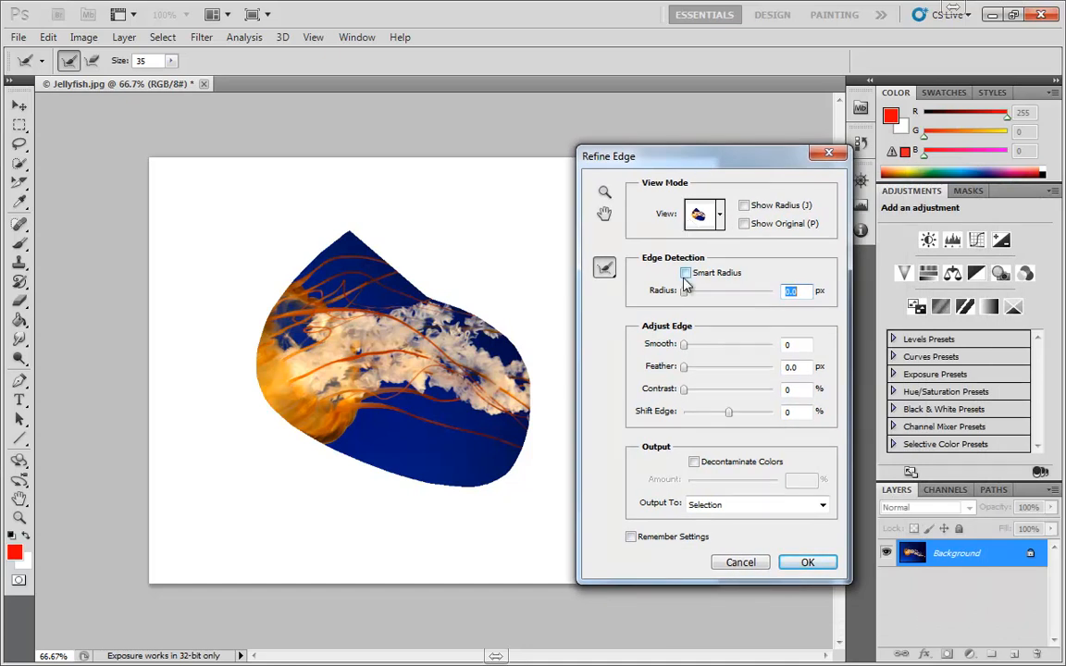
pyautogui.moveTo(686, 294); pyautogui.dragTo(723, 294)
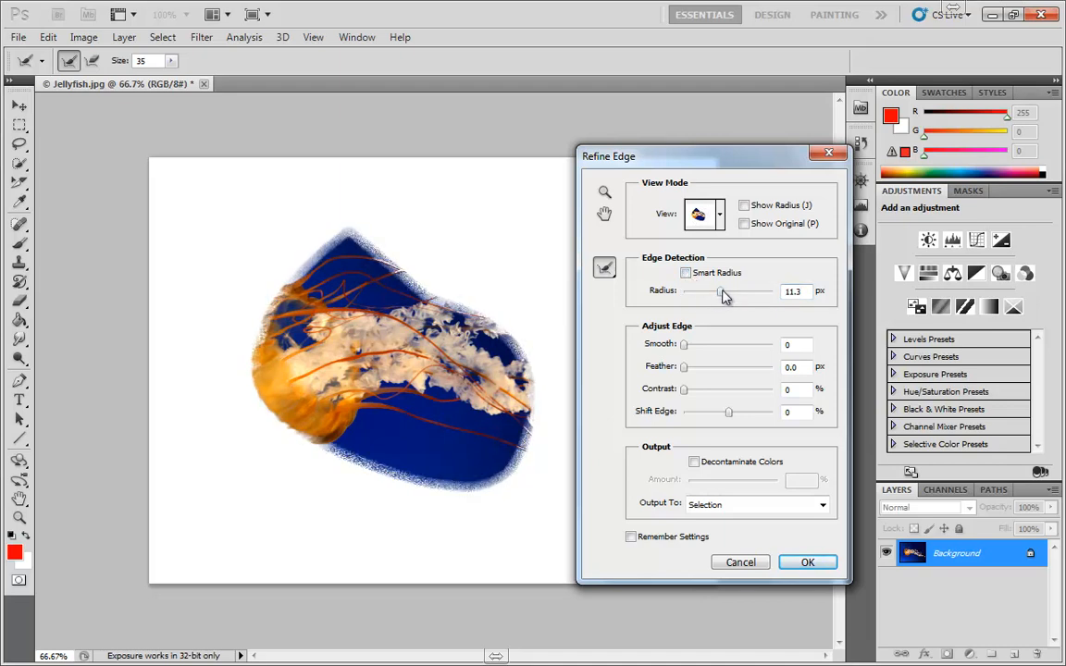
pyautogui.moveTo(722, 294); pyautogui.dragTo(680, 296)
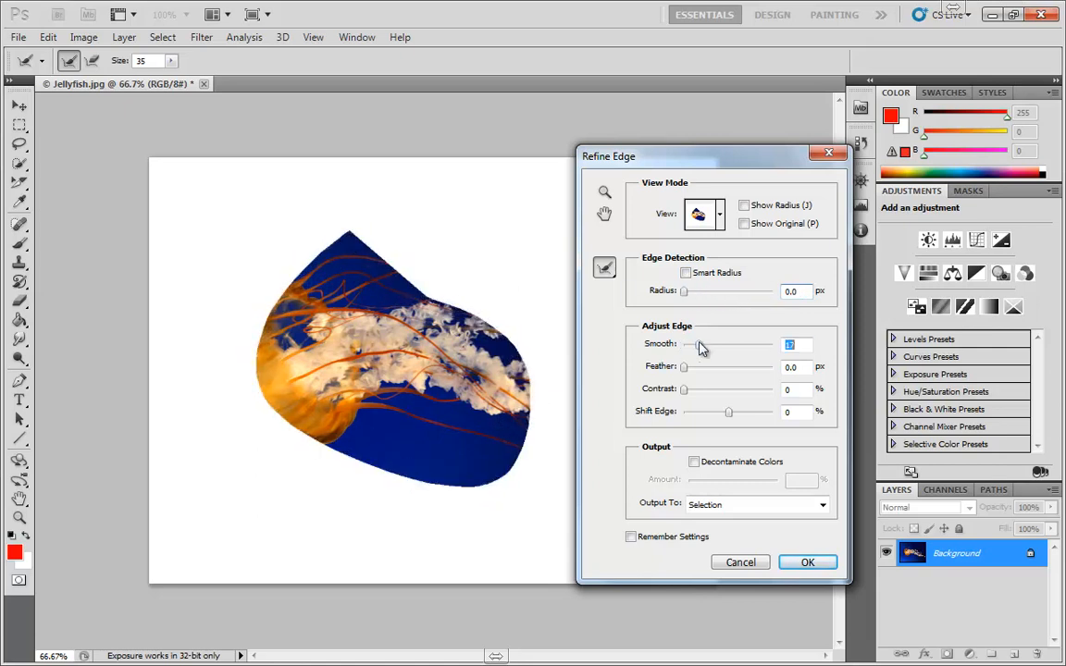
# Set the Refine Edge Feather to 6.5 px, Contrast to 32% and Shift Edge to -35%
pyautogui.moveTo(700, 347)
pyautogui.mouseDown()
pyautogui.moveTo(763, 347)
pyautogui.moveTo(684, 345)
pyautogui.moveTo(713, 367)
pyautogui.moveTo(756, 368)
pyautogui.moveTo(674, 377)
pyautogui.moveTo(714, 390)
pyautogui.moveTo(714, 373)
pyautogui.moveTo(745, 376)
pyautogui.moveTo(730, 396)
pyautogui.moveTo(682, 396)
pyautogui.moveTo(772, 393)
pyautogui.moveTo(654, 389)
pyautogui.mouseUp()
pyautogui.moveTo(741, 370); pyautogui.dragTo(673, 376)
pyautogui.moveTo(732, 418); pyautogui.dragTo(710, 367)
pyautogui.moveTo(700, 412)
pyautogui.mouseDown()
pyautogui.moveTo(712, 413)
pyautogui.moveTo(684, 416)
pyautogui.moveTo(712, 421)
pyautogui.mouseUp()
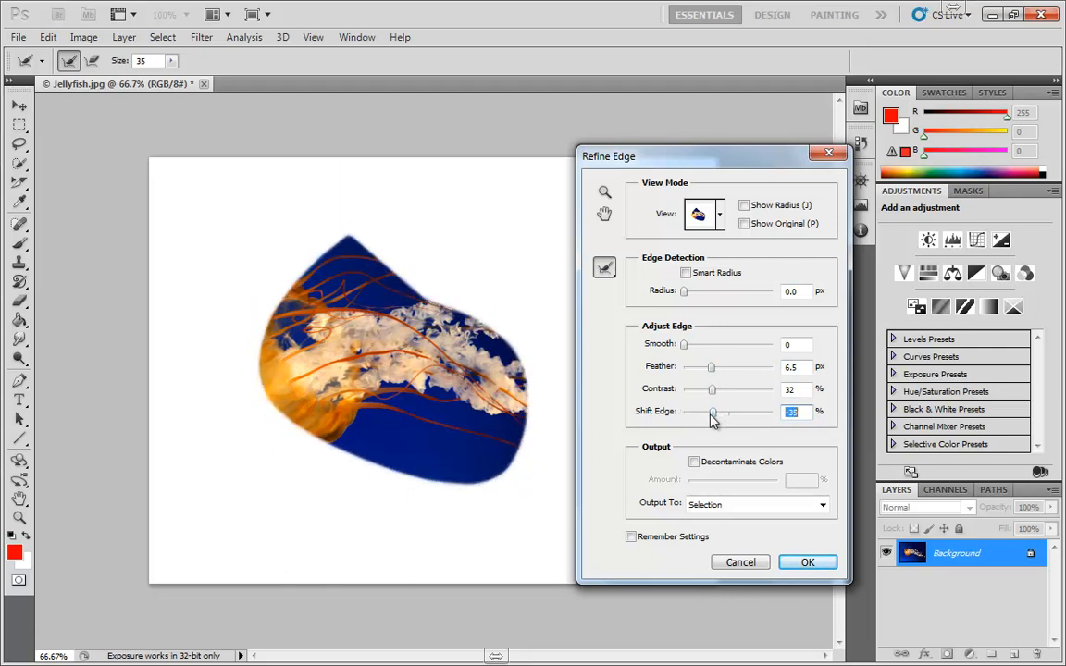
# Turn Decontaminate Colors on, adjust its Amount, turn it off again and cancel Refine Edge
pyautogui.click(694, 462)
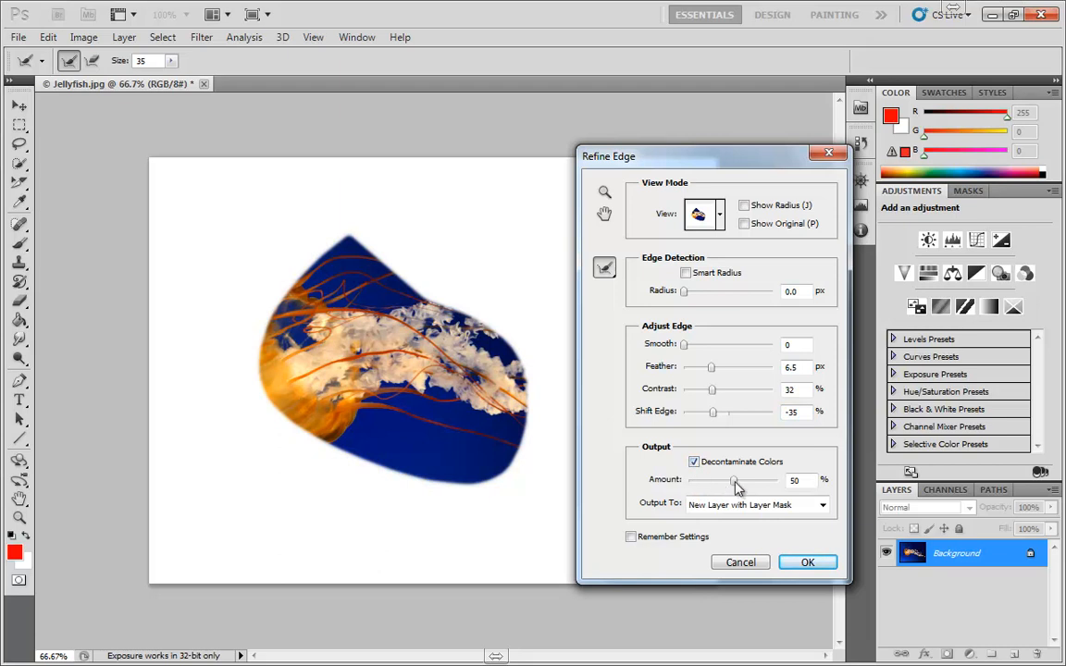
pyautogui.moveTo(736, 482); pyautogui.dragTo(762, 482)
pyautogui.click(694, 462)
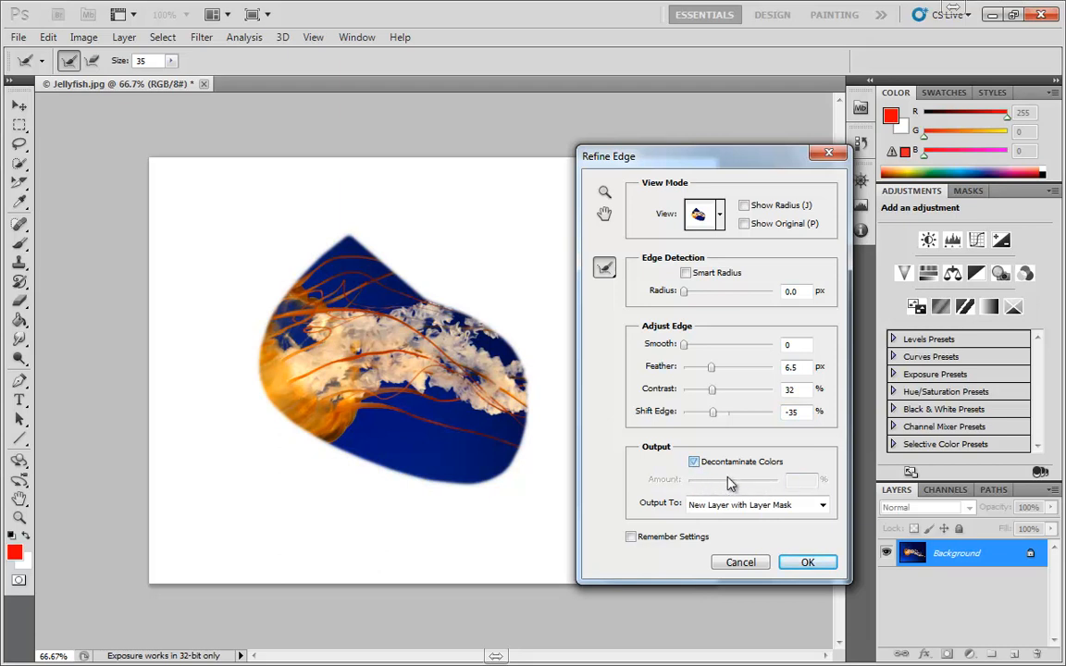
pyautogui.click(749, 564)
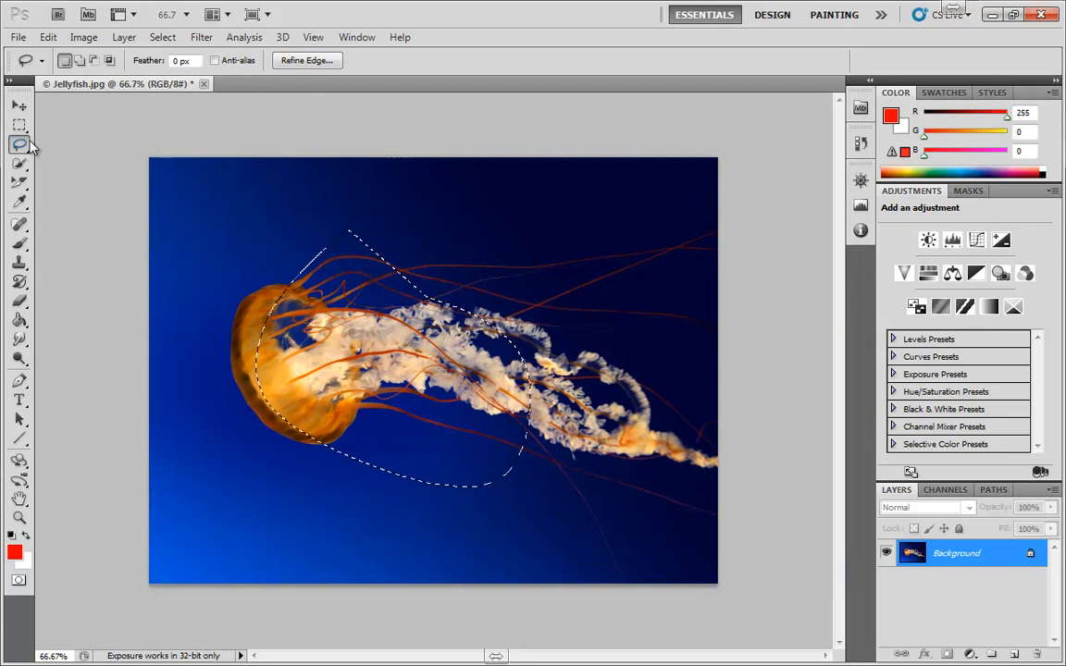
# Clear the selection, lasso a rough area around the bell and upper tentacles, then deselect it
pyautogui.hotkey('ctrl', 'd')
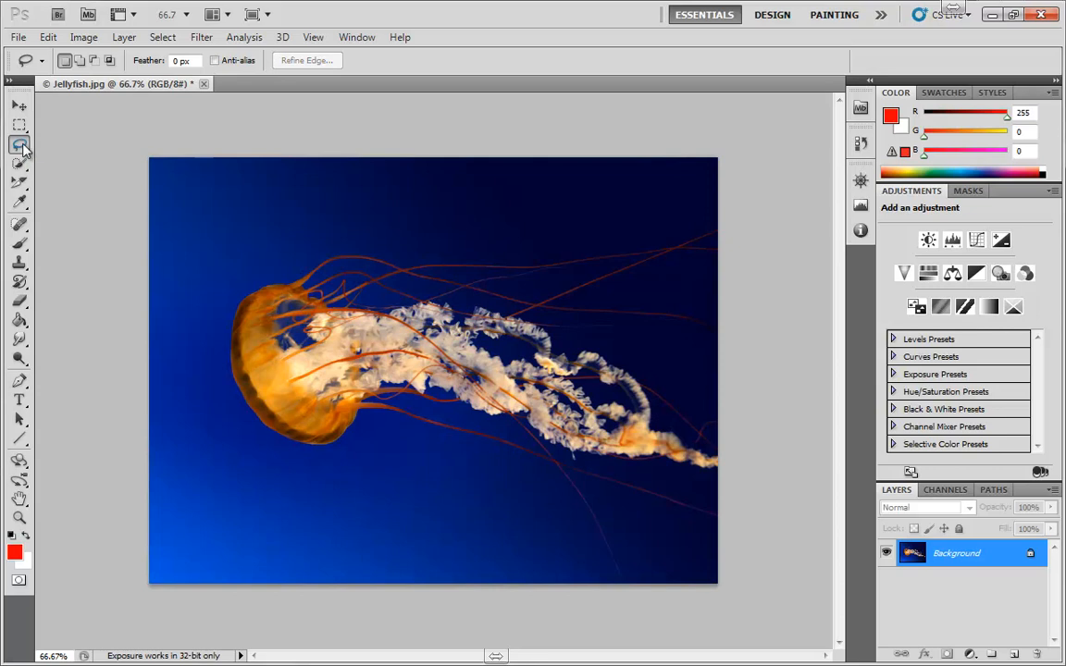
pyautogui.moveTo(488, 214)
pyautogui.mouseDown()
pyautogui.moveTo(266, 319)
pyautogui.moveTo(282, 459)
pyautogui.moveTo(508, 488)
pyautogui.moveTo(397, 420)
pyautogui.moveTo(617, 306)
pyautogui.moveTo(511, 245)
pyautogui.mouseUp()
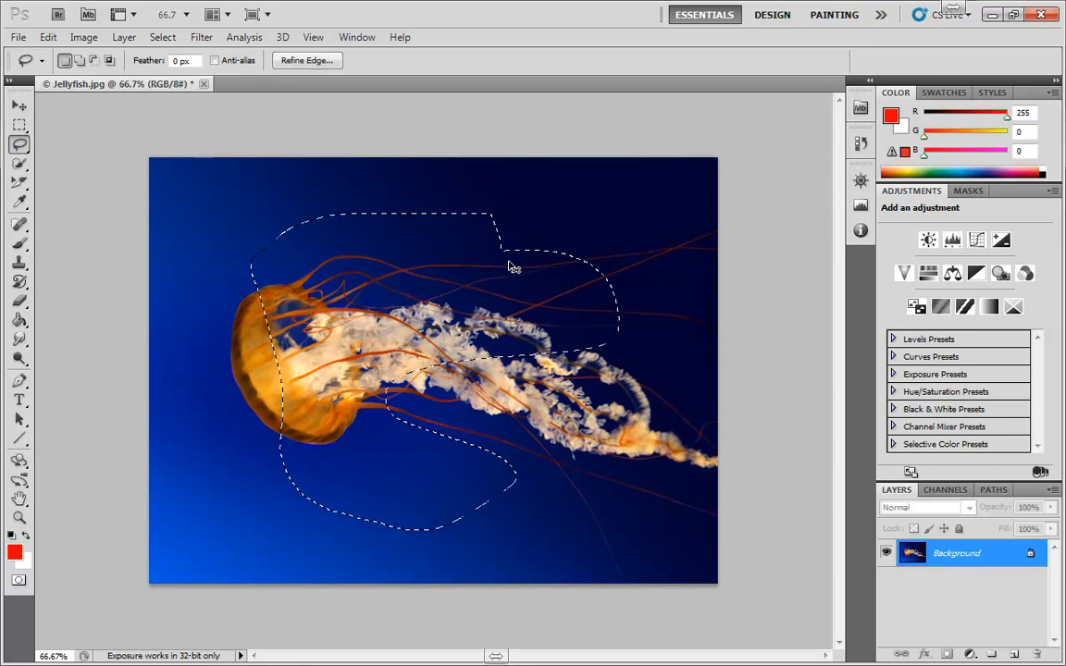
pyautogui.click(275, 247)
# Switch to the Polygonal Lasso, outline a straight-edged selection around the jellyfish, then clear it
pyautogui.rightClick(20, 145)
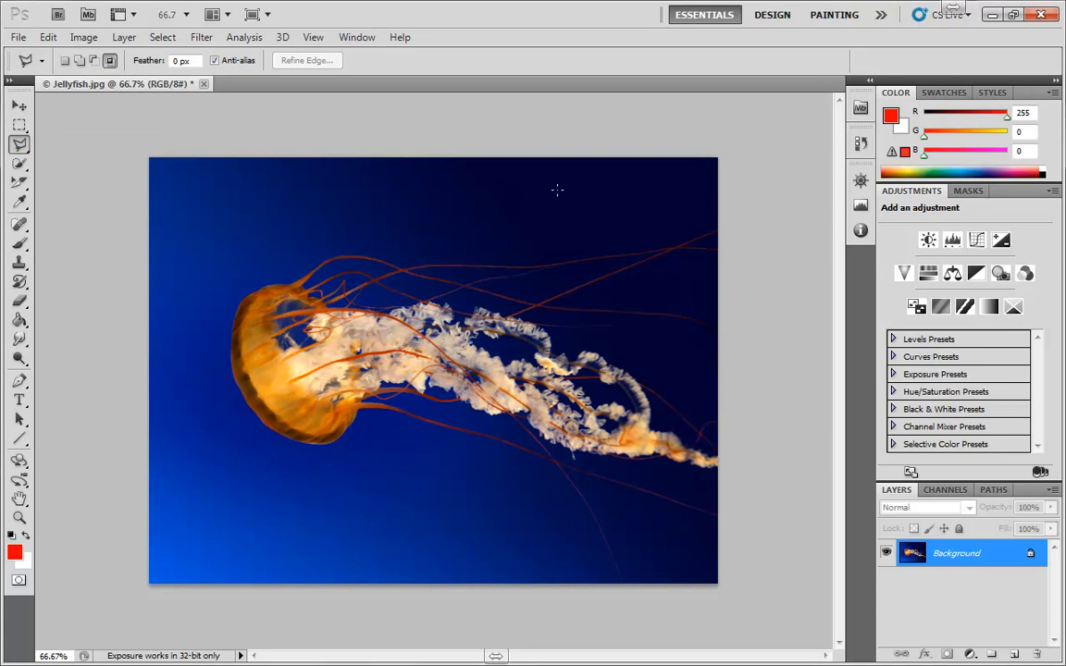
pyautogui.click(274, 197)
pyautogui.click(205, 401)
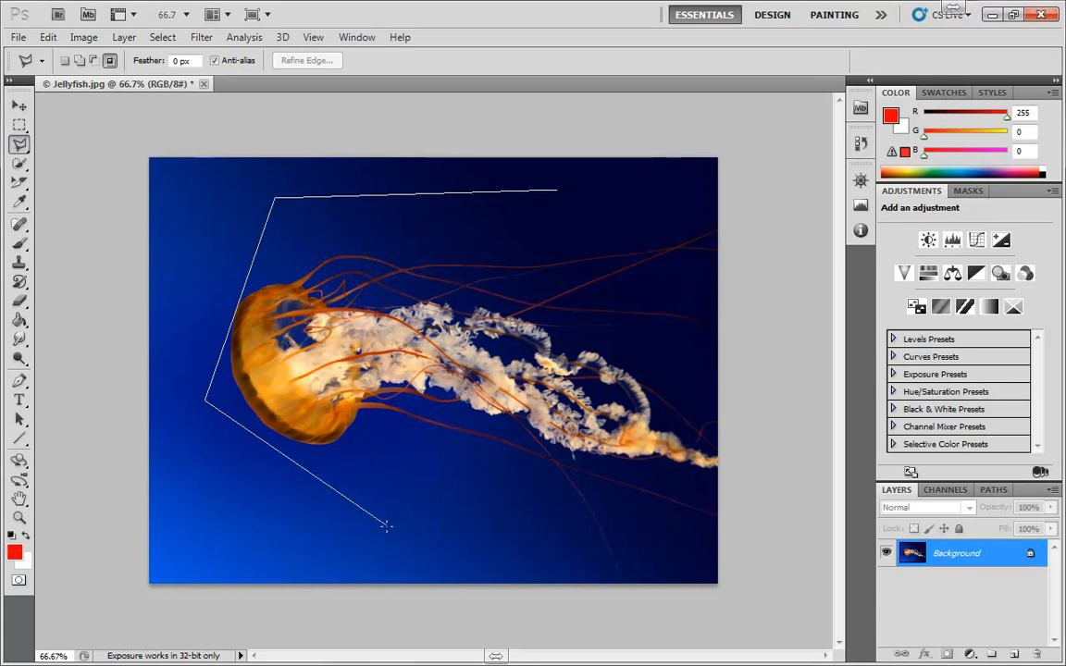
pyautogui.click(384, 543)
pyautogui.click(625, 412)
pyautogui.click(382, 342)
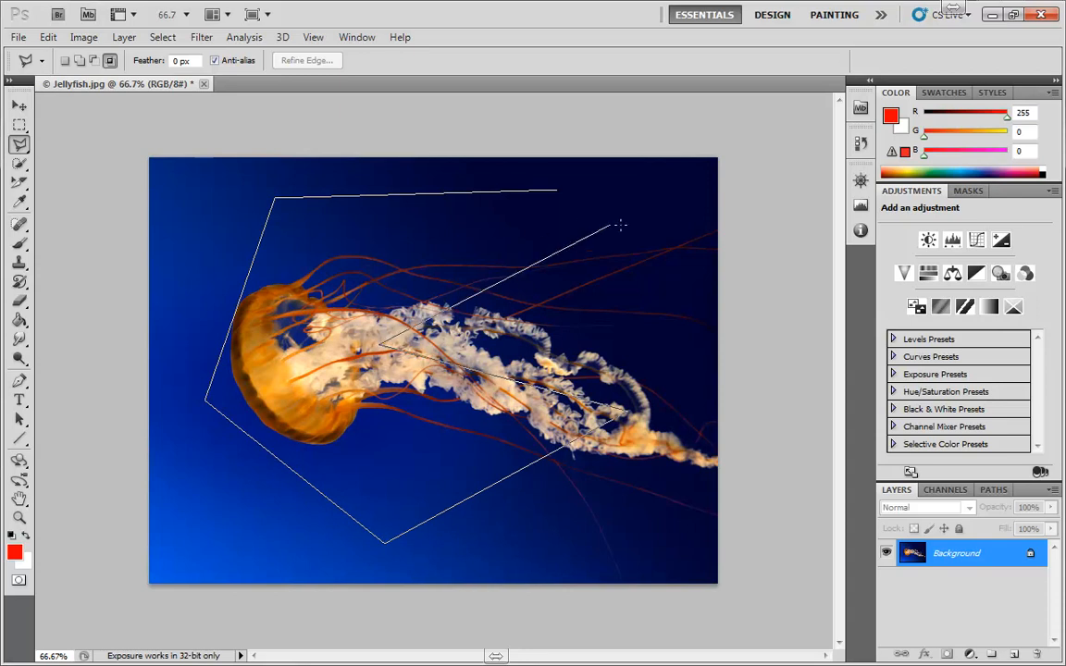
pyautogui.doubleClick(630, 231)
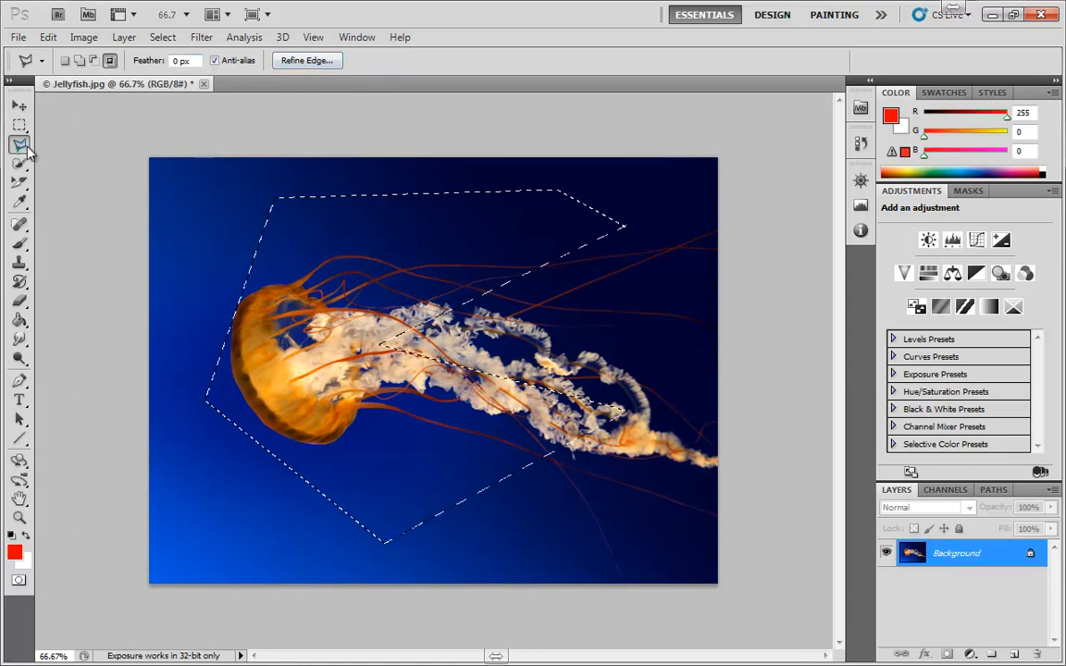
pyautogui.hotkey('ctrl', 'd')
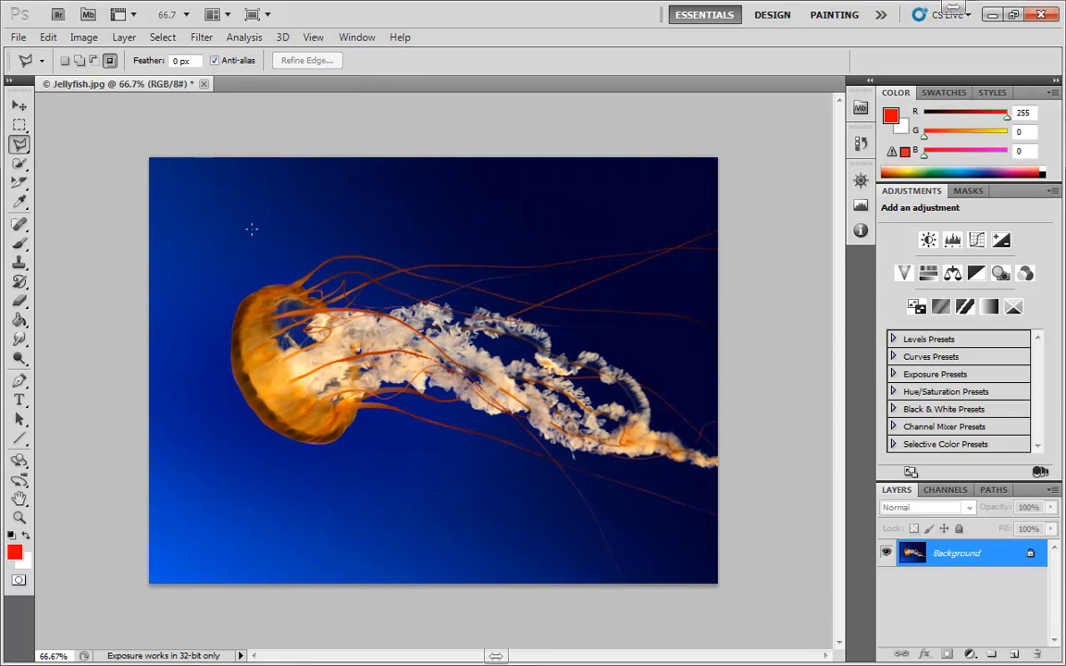
# Switch to the Magnetic Lasso, zoom in to about 143%, and trace around the jellyfish's bell
pyautogui.click(20, 146)
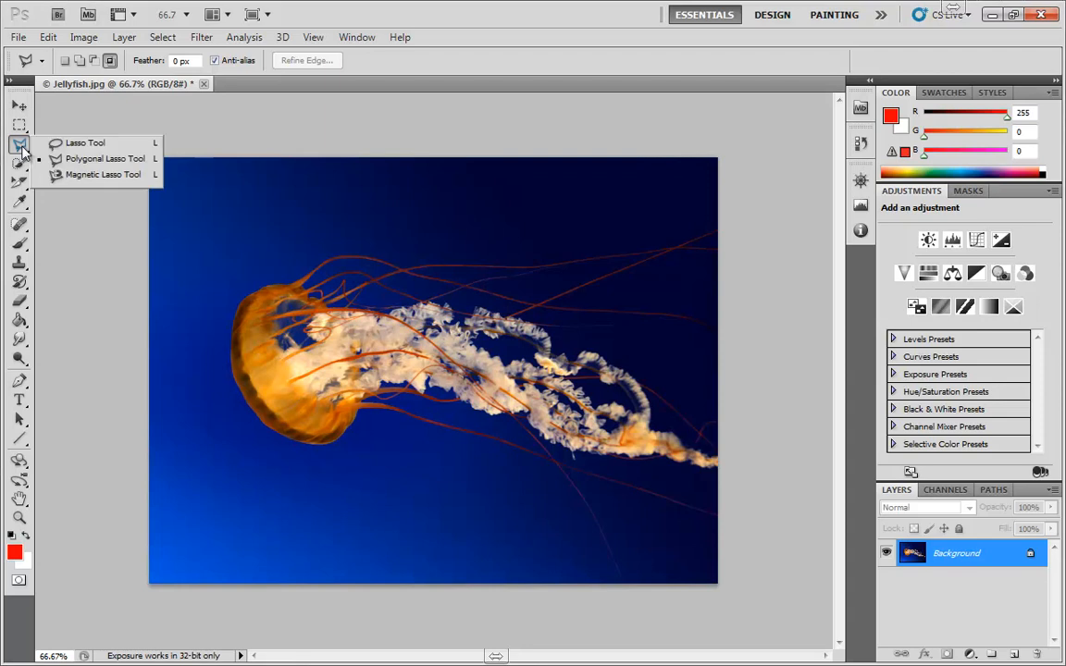
pyautogui.click(53, 175)
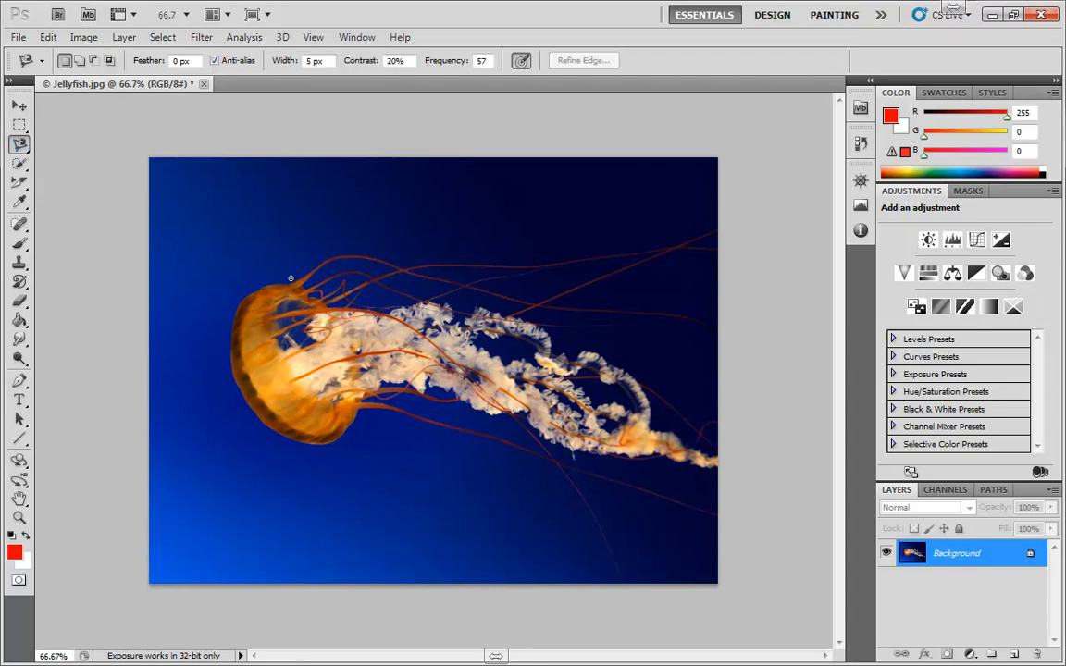
pyautogui.scroll(8, 290, 278)
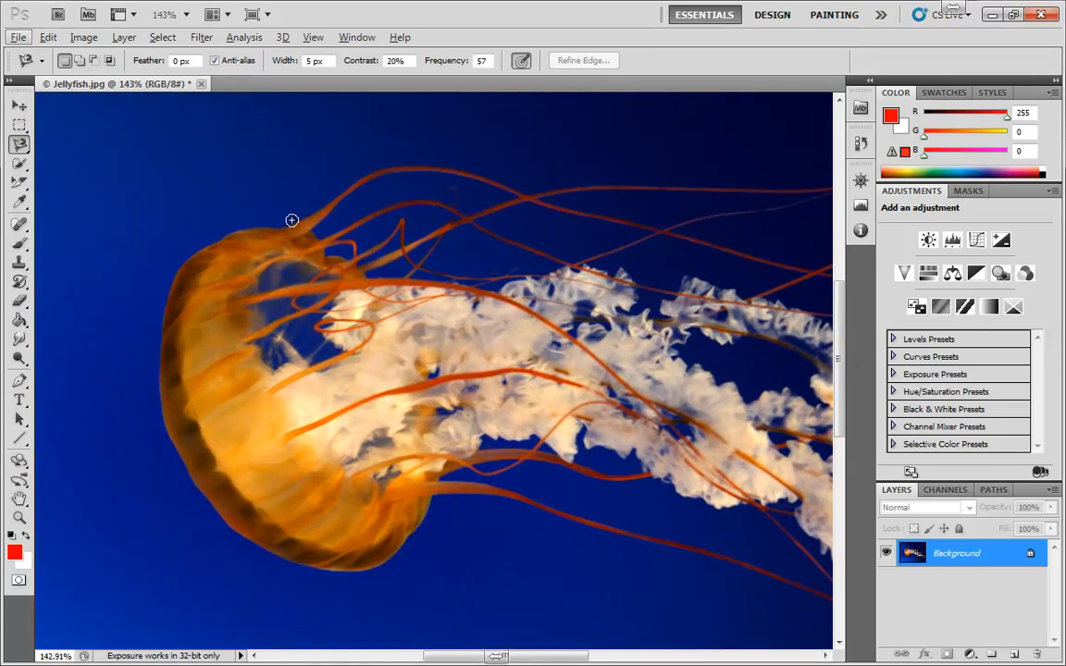
pyautogui.click(279, 218)
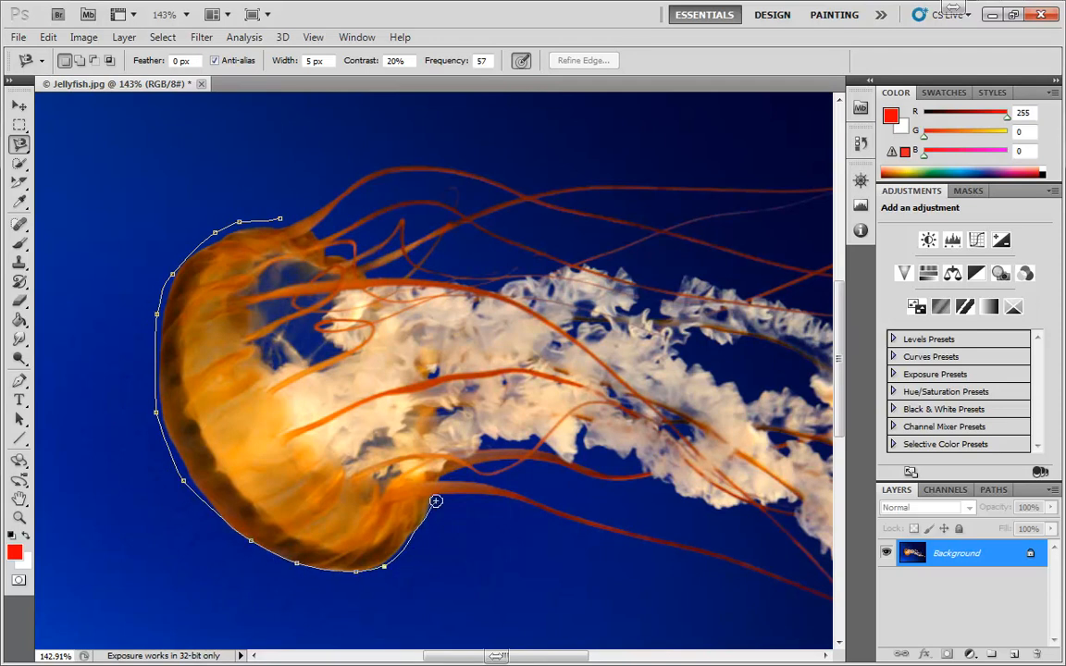
pyautogui.click(280, 218)
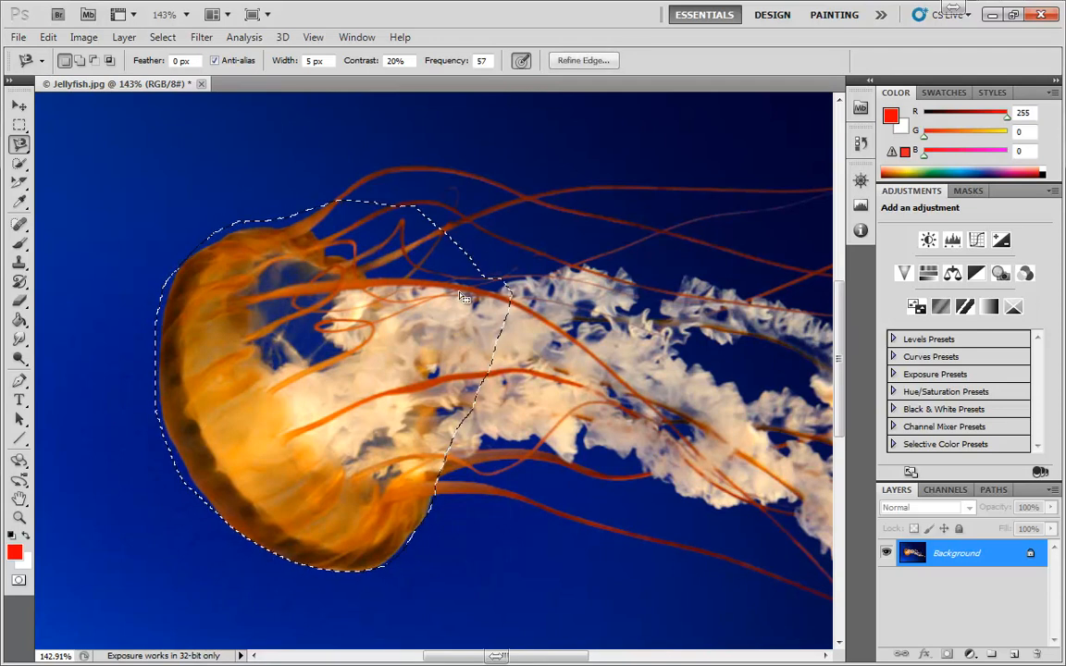
# Clear the selection and trace the bell again with the Magnetic Lasso
pyautogui.hotkey('ctrl', 'd')
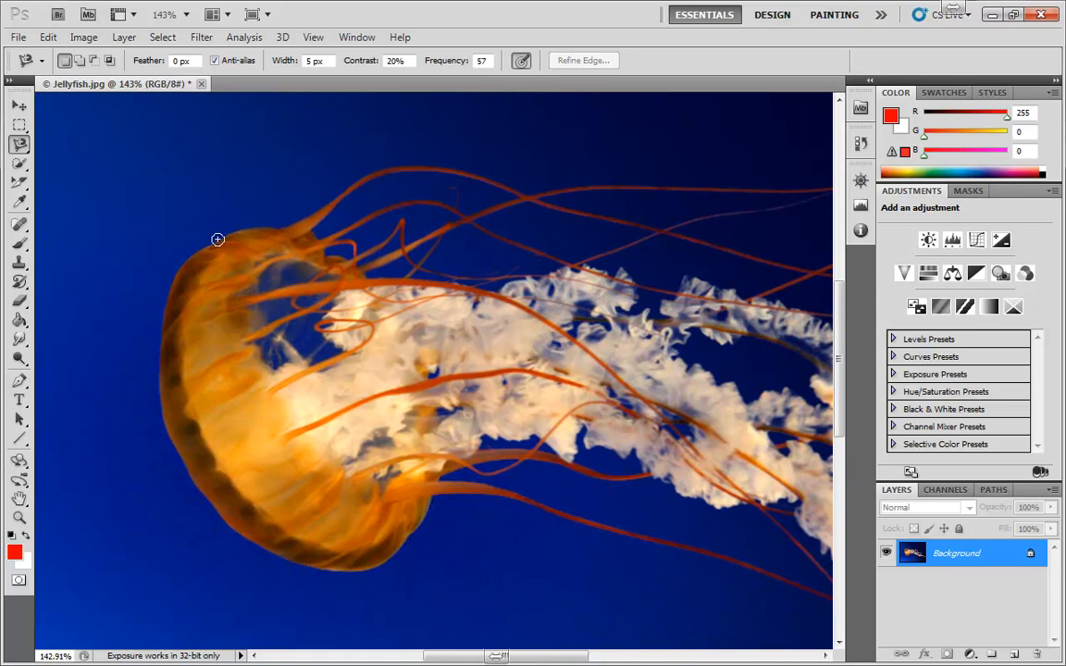
pyautogui.click(278, 228)
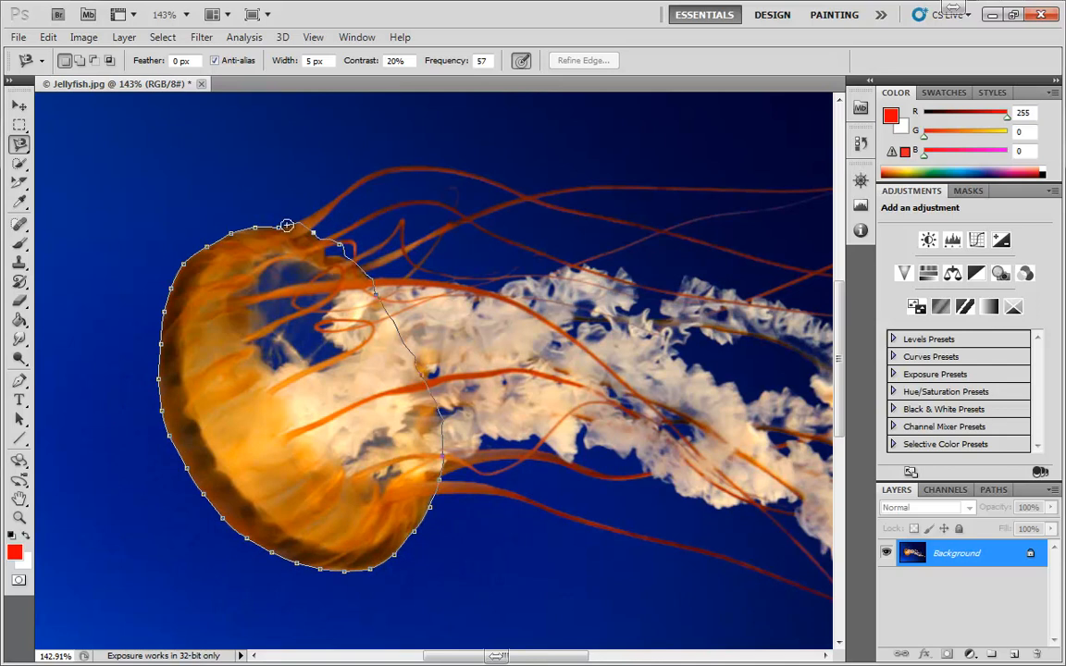
pyautogui.click(278, 226)
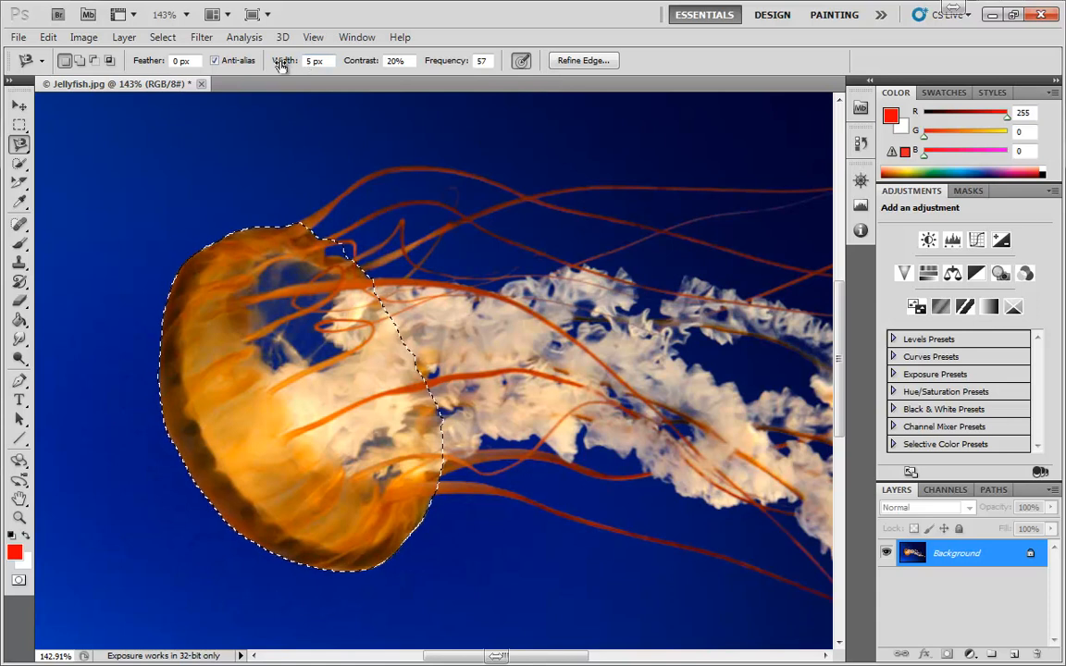
# Set the Magnetic Lasso width to 31 px, trace along an upper tentacle, then step back twice to the bell selection
pyautogui.moveTo(281, 63); pyautogui.dragTo(305, 73)
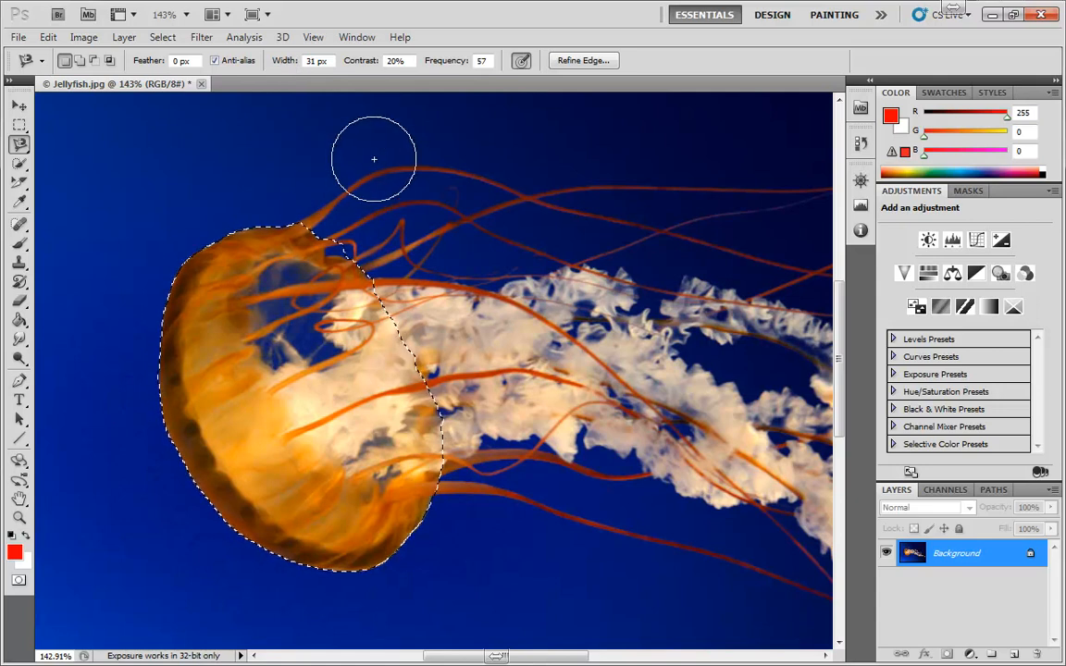
pyautogui.click(482, 168)
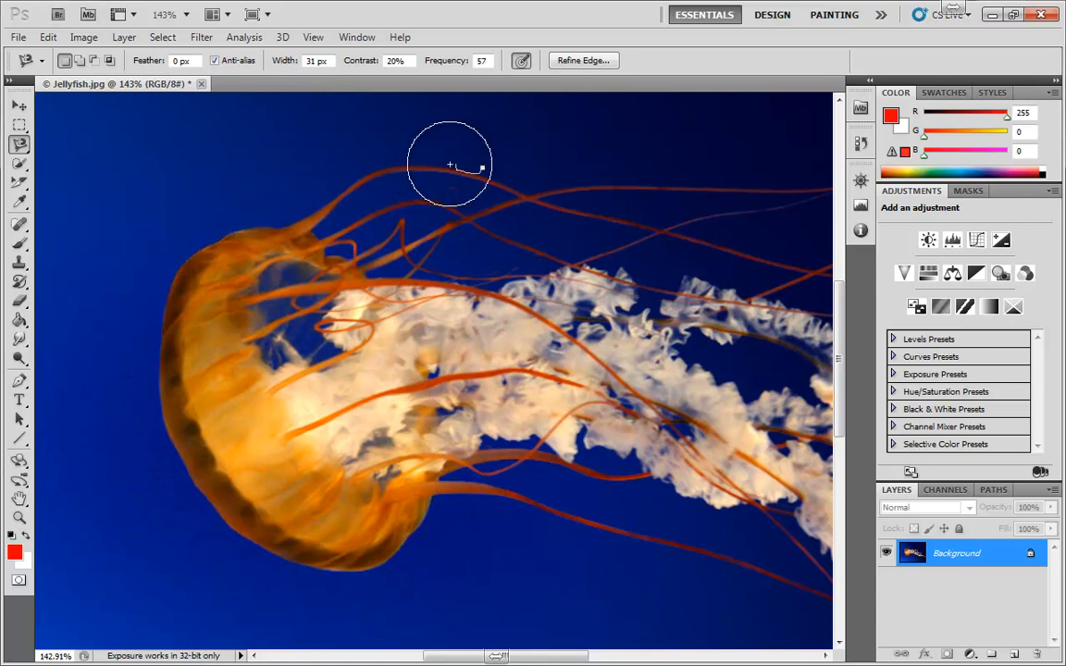
pyautogui.click(300, 199)
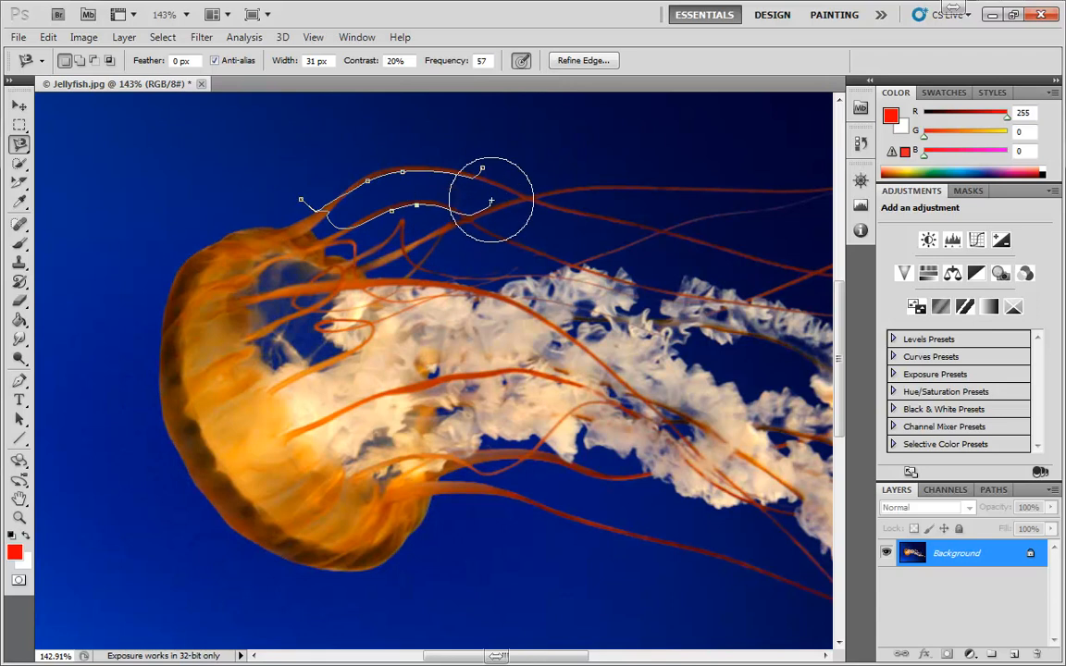
pyautogui.doubleClick(571, 205)
pyautogui.hotkey('ctrl', 'd')
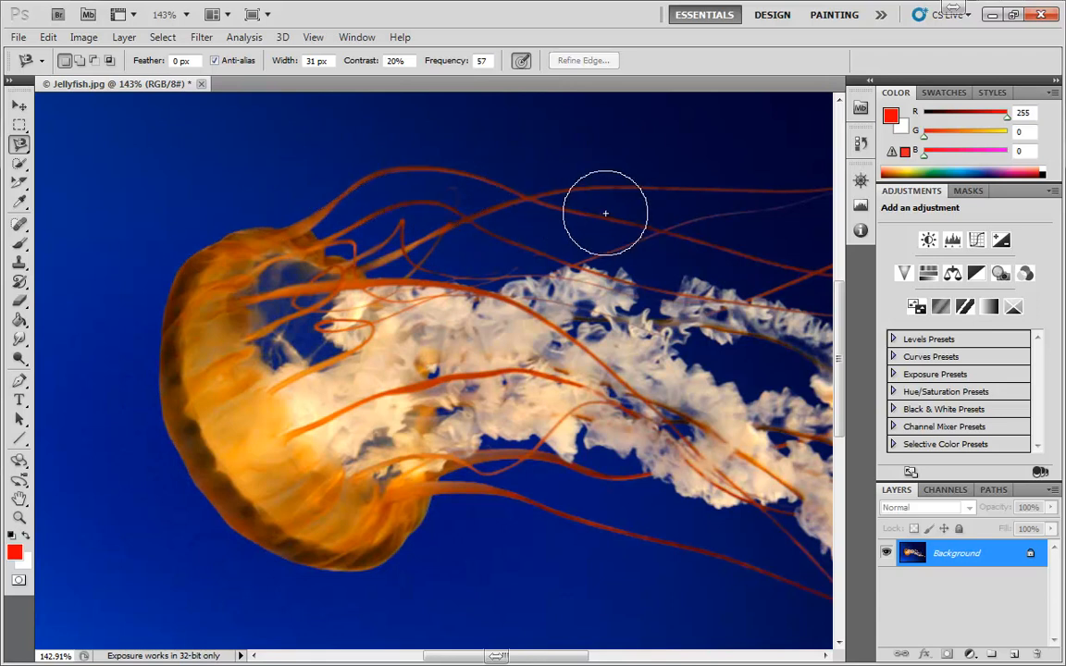
pyautogui.hotkey('ctrl', 'alt', 'z')
pyautogui.hotkey('ctrl', 'alt', 'z')
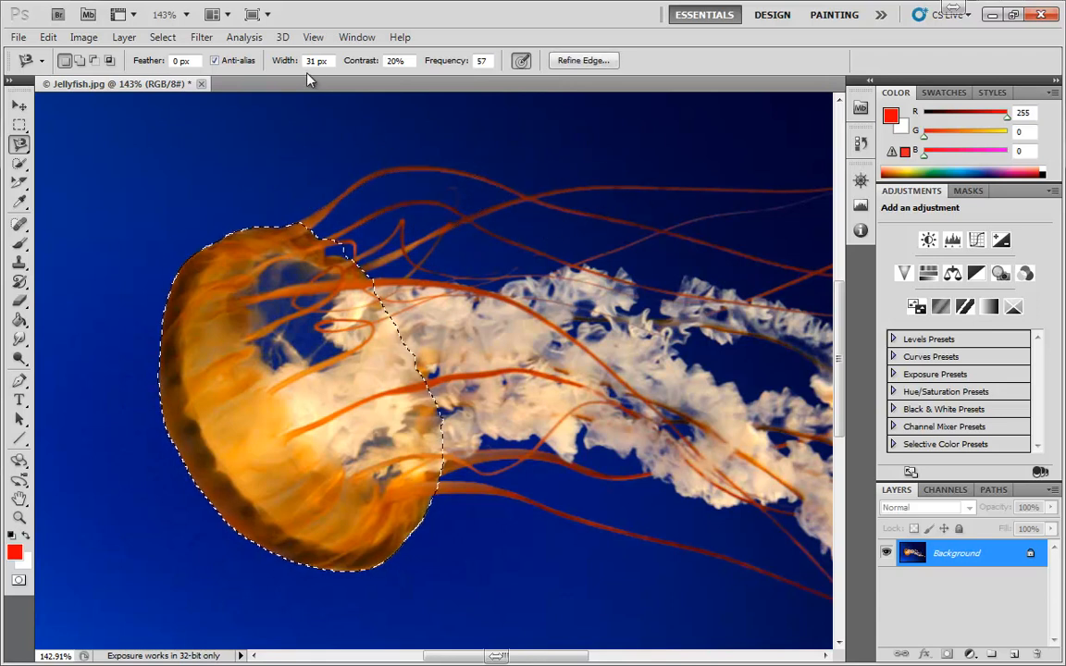
# Set the Magnetic Lasso width to 4 px, clear the selection and retrace the bell
pyautogui.moveTo(278, 61)
pyautogui.mouseDown()
pyautogui.moveTo(237, 62)
pyautogui.moveTo(262, 63)
pyautogui.mouseUp()
pyautogui.hotkey('ctrl', 'd')
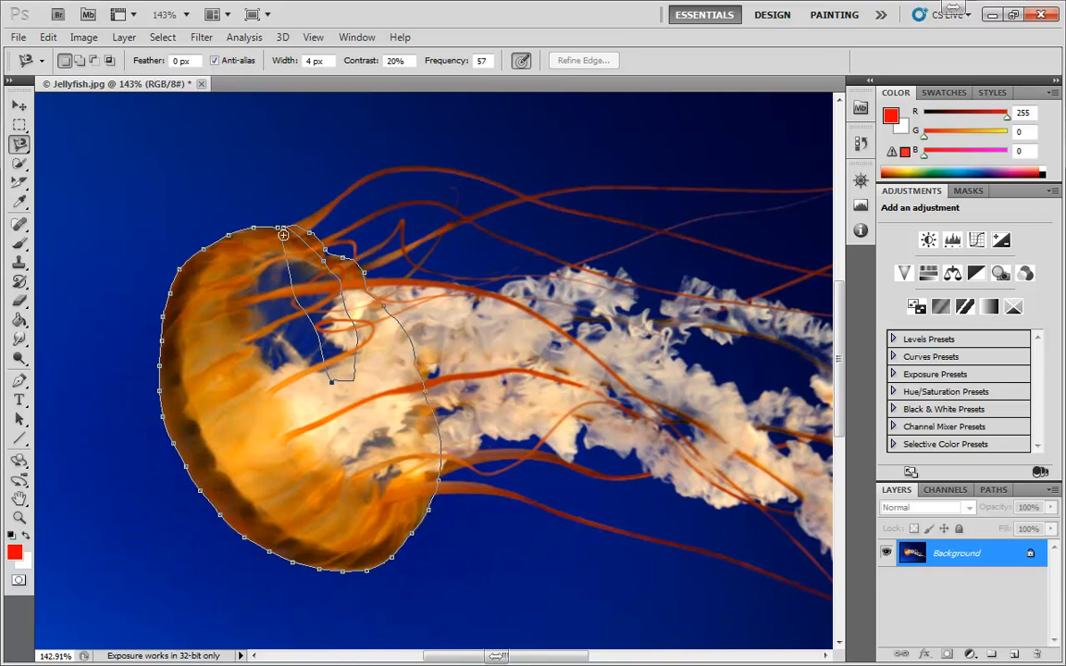
pyautogui.click(281, 226)
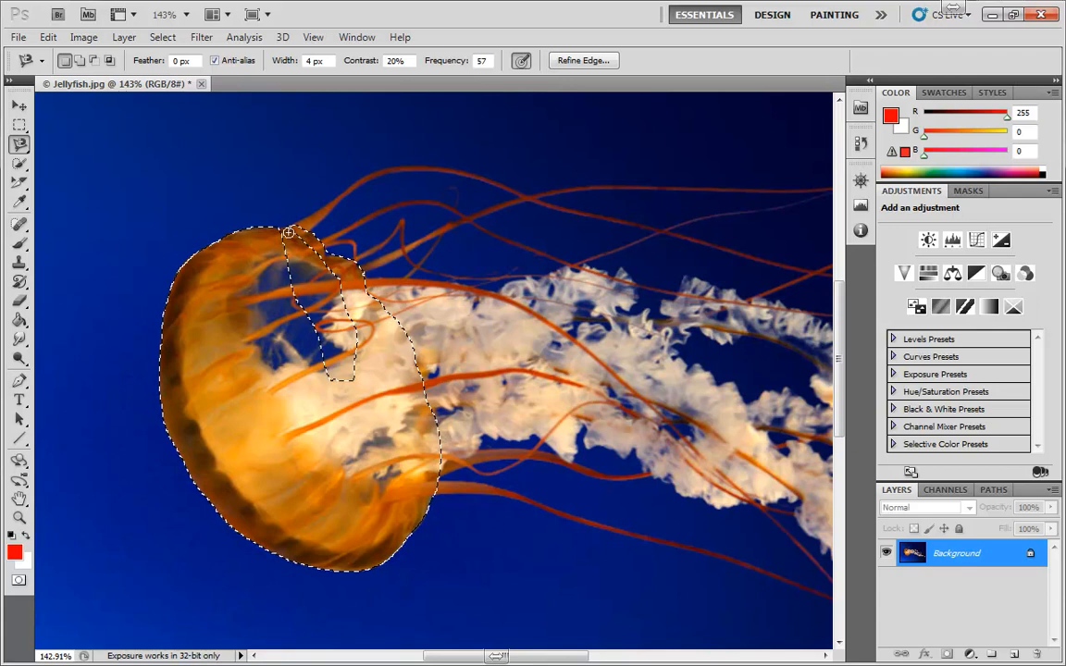
# Switch to the Lasso in subtract mode and cut the stray inner lobe out of the bell selection
pyautogui.rightClick(20, 143)
pyautogui.click(65, 144)
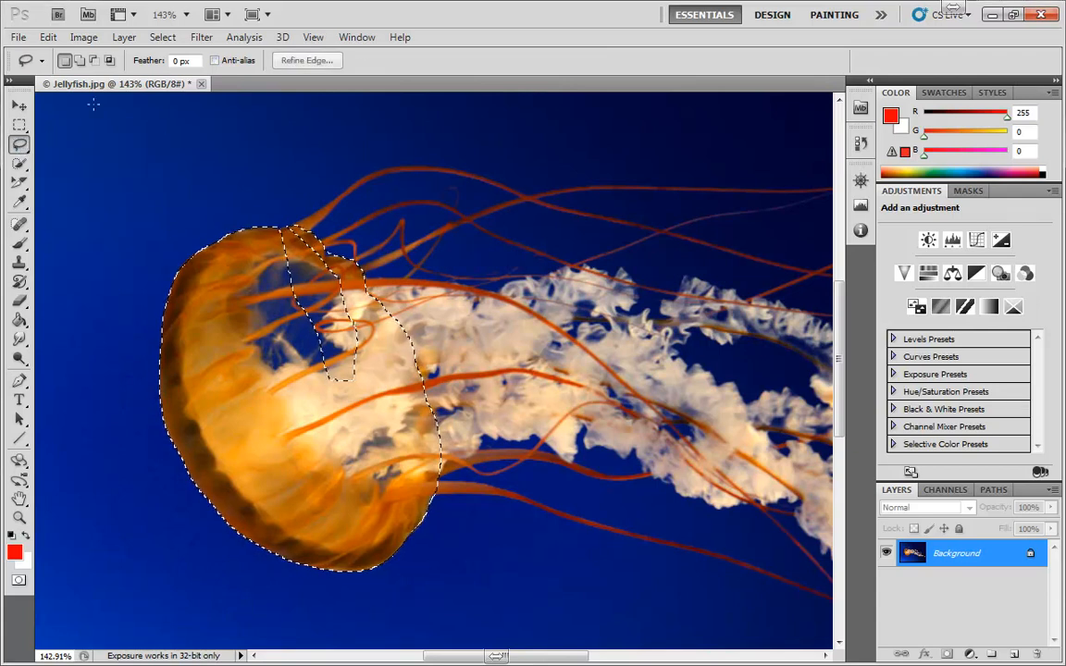
pyautogui.click(80, 60)
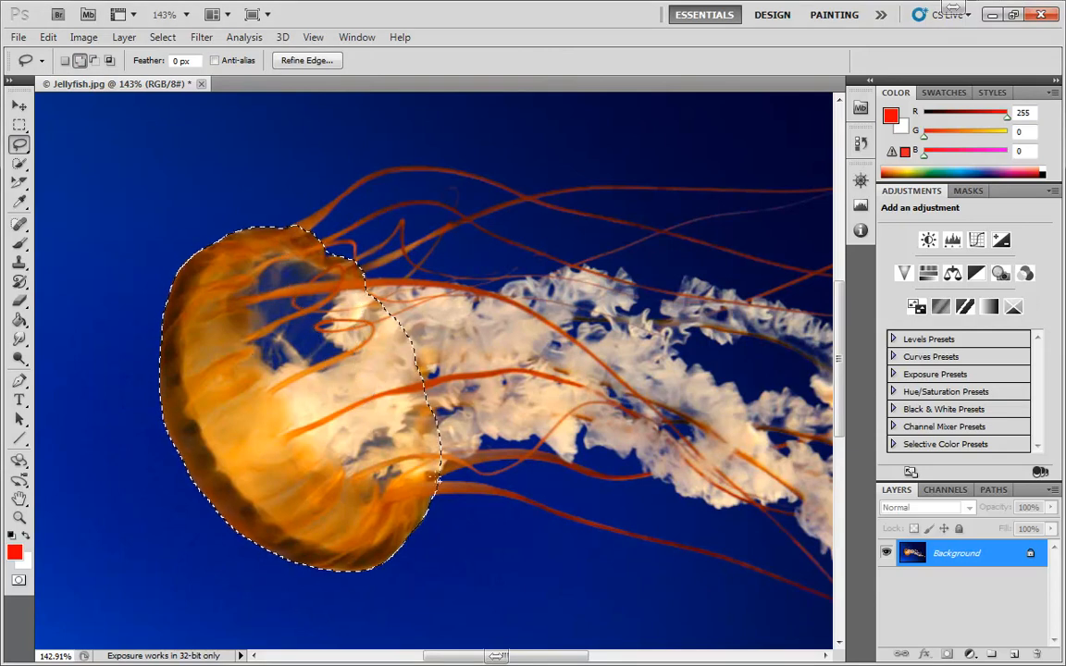
# Switch through the Quick Selection and Magnetic Lasso tools to the Polygonal Lasso
pyautogui.click(18, 162)
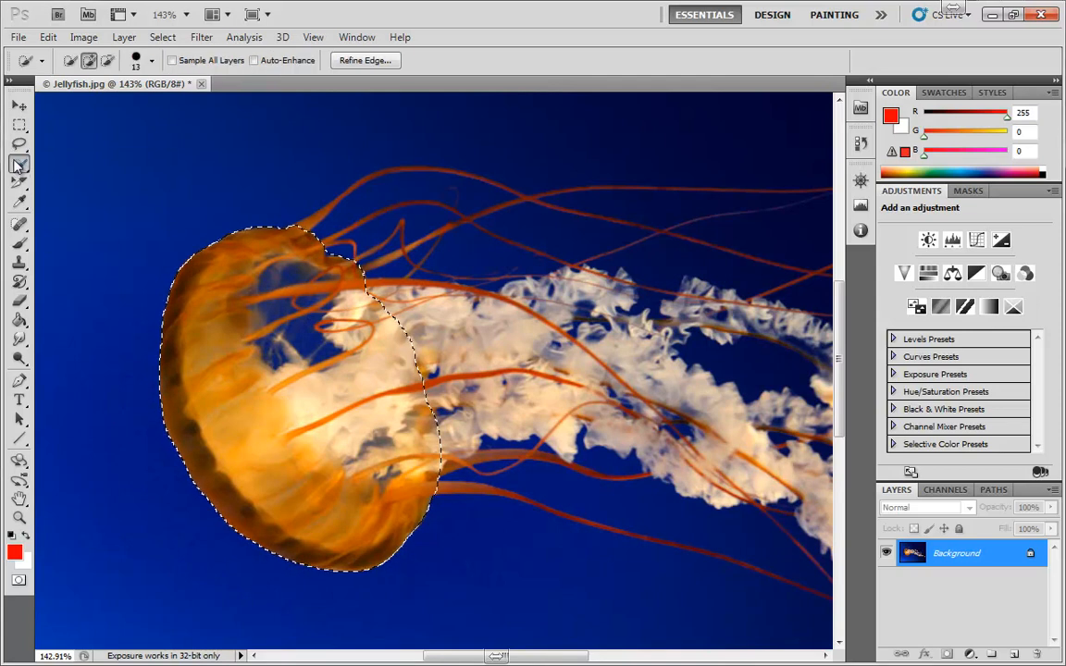
pyautogui.click(19, 146)
pyautogui.click(100, 174)
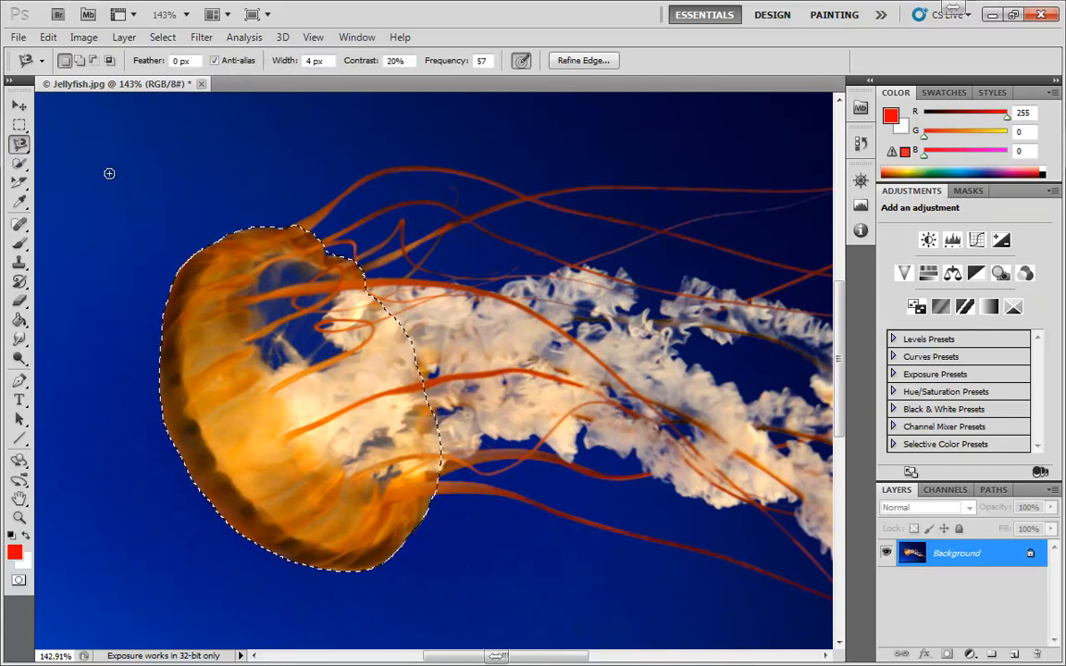
pyautogui.click(520, 63)
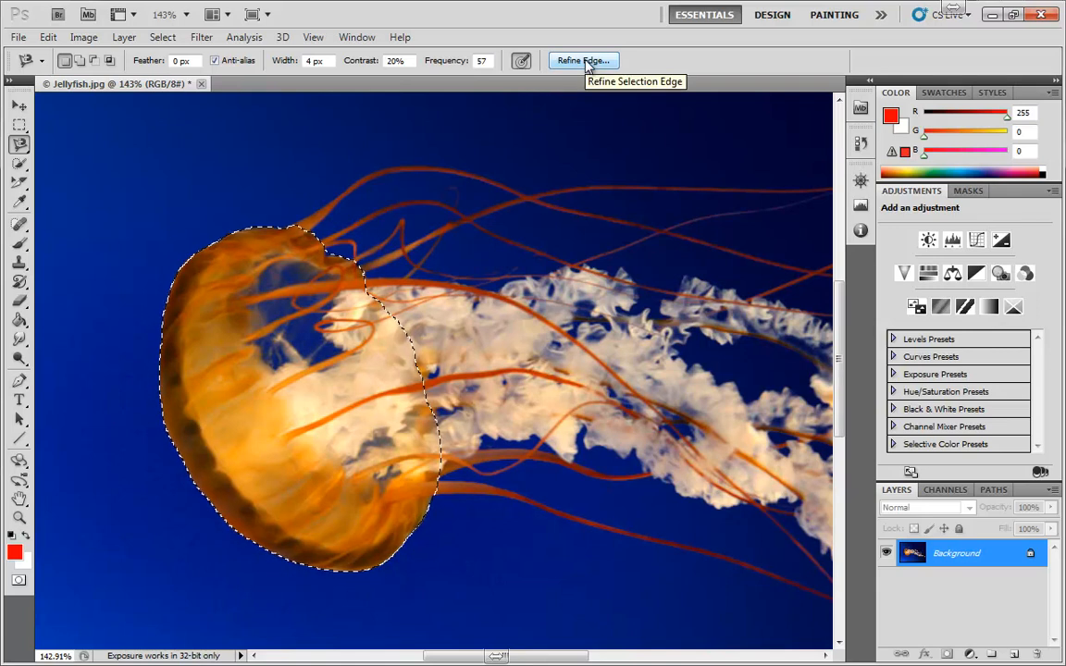
pyautogui.click(20, 144)
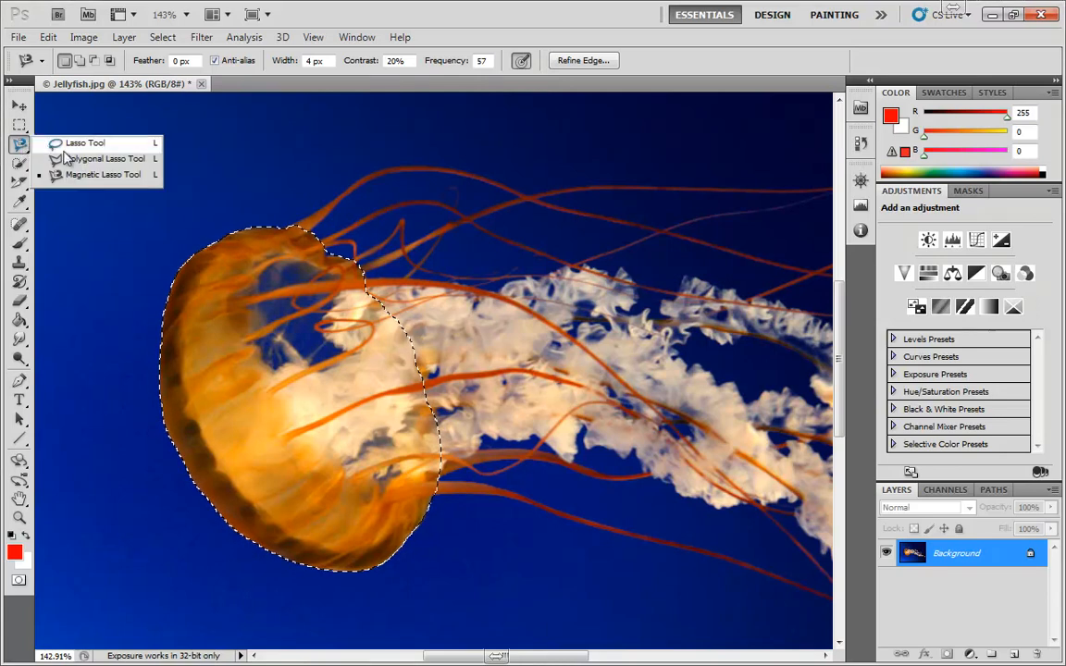
pyautogui.click(79, 163)
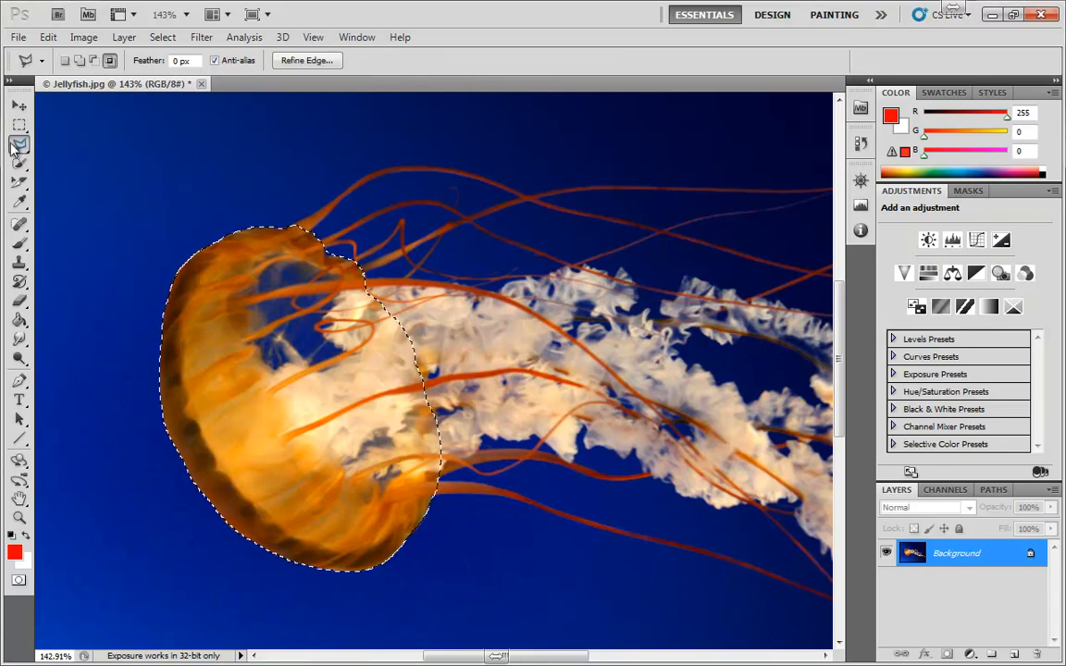